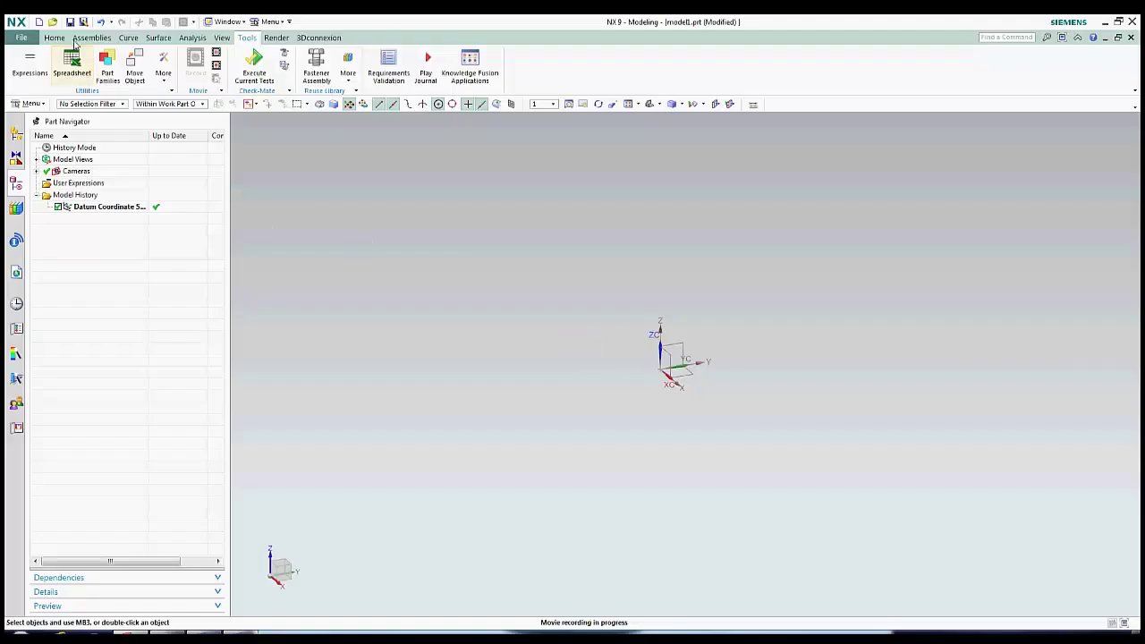
Start a new sketch on the YZ plane of the datum coordinate system
{"action": "left_click", "coordinate": [62, 41]}
{"action": "left_click", "coordinate": [22, 64]}
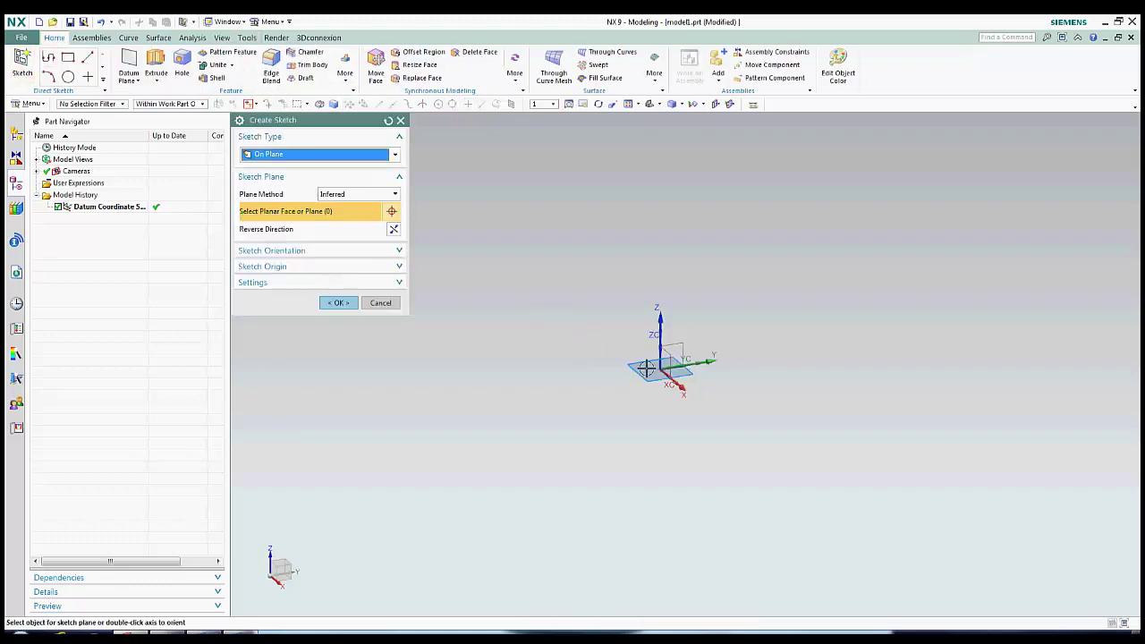
{"action": "left_click", "coordinate": [660, 362]}
{"action": "left_click", "coordinate": [339, 302]}
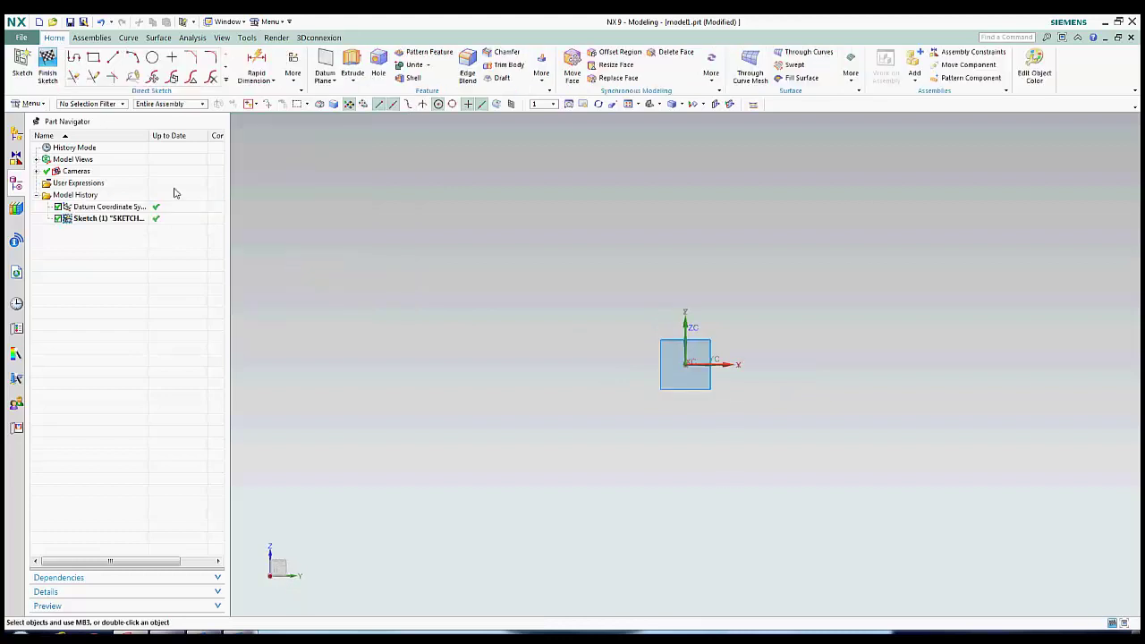
Draw a horizontal line 8.625 in long from the sketch origin along the positive horizontal axis
{"action": "left_click", "coordinate": [113, 57]}
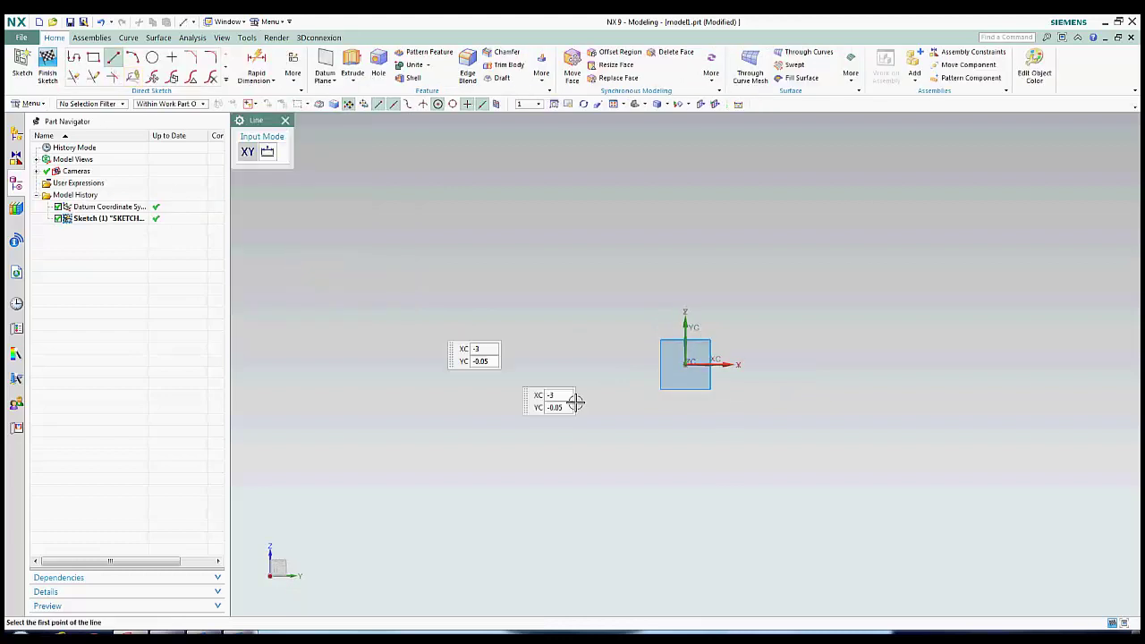
{"action": "left_click", "coordinate": [685, 362]}
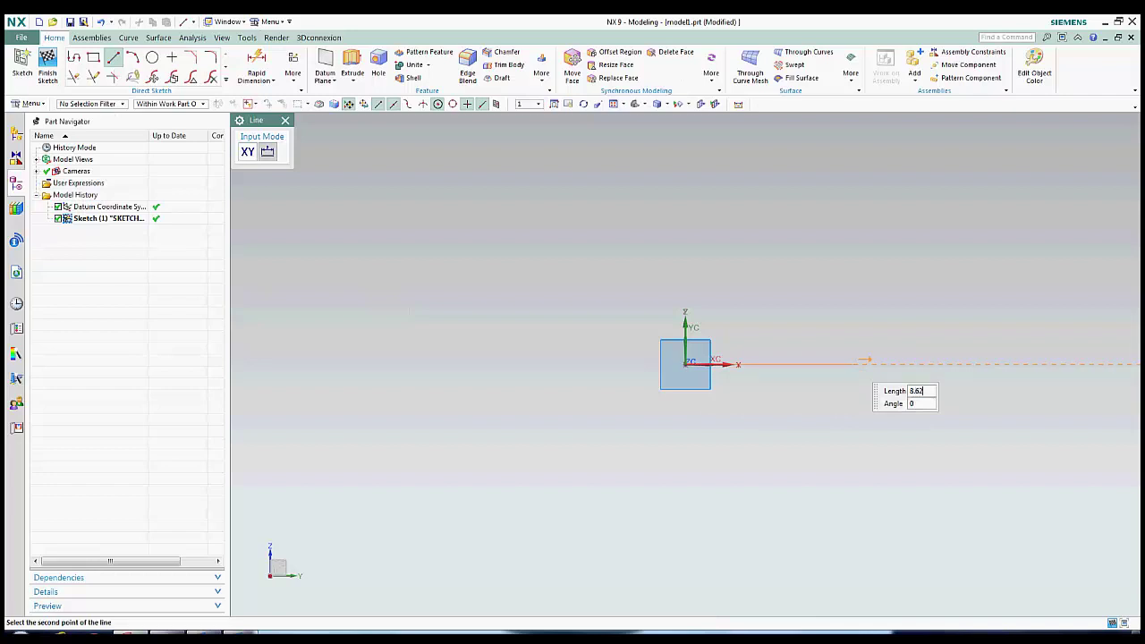
{"action": "type", "text": "8.625"}
{"action": "key", "text": "Tab"}
{"action": "key", "text": "Return"}
{"action": "scroll", "coordinate": [615, 377], "scroll_direction": "down", "scroll_amount": 5}
{"action": "scroll", "coordinate": [804, 388], "scroll_direction": "up", "scroll_amount": 5}
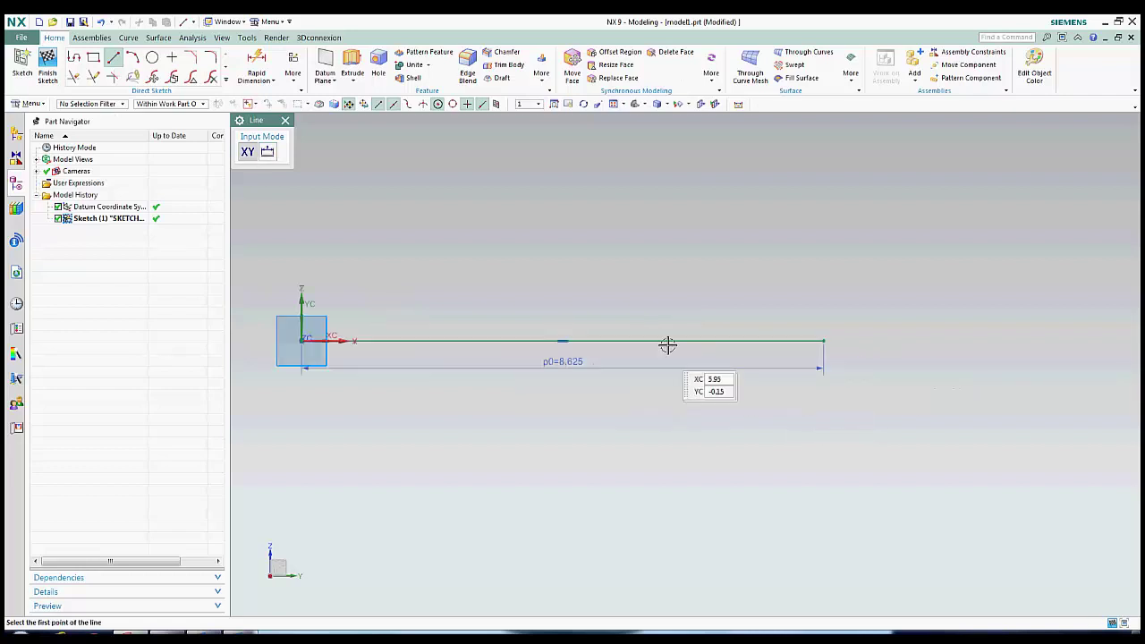
{"action": "key", "text": "Escape"}
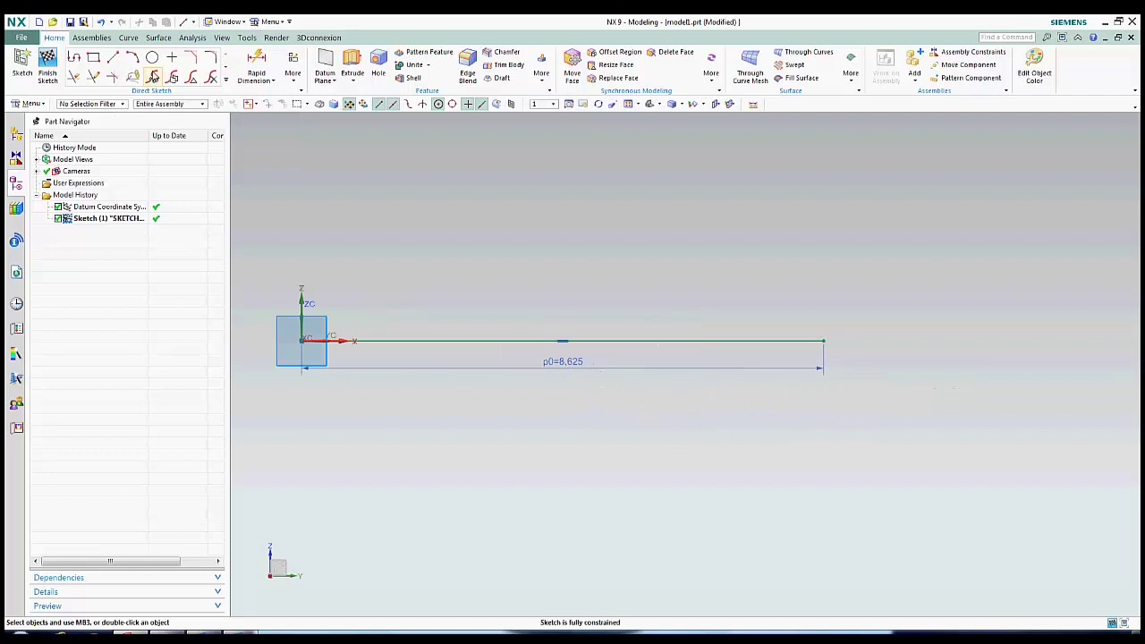
From the baseline's far end, draw a vertical line 1.25/2 in up and a horizontal line 2 in back toward the origin
{"action": "left_click", "coordinate": [113, 56]}
{"action": "left_click", "coordinate": [824, 341]}
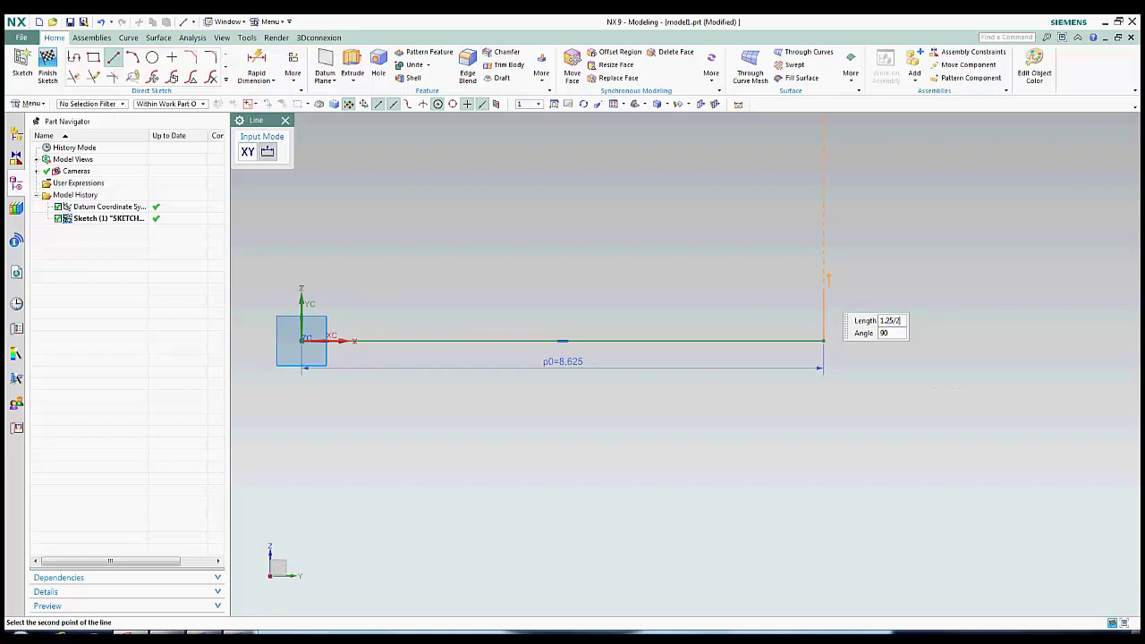
{"action": "key", "text": "Tab"}
{"action": "key", "text": "Return"}
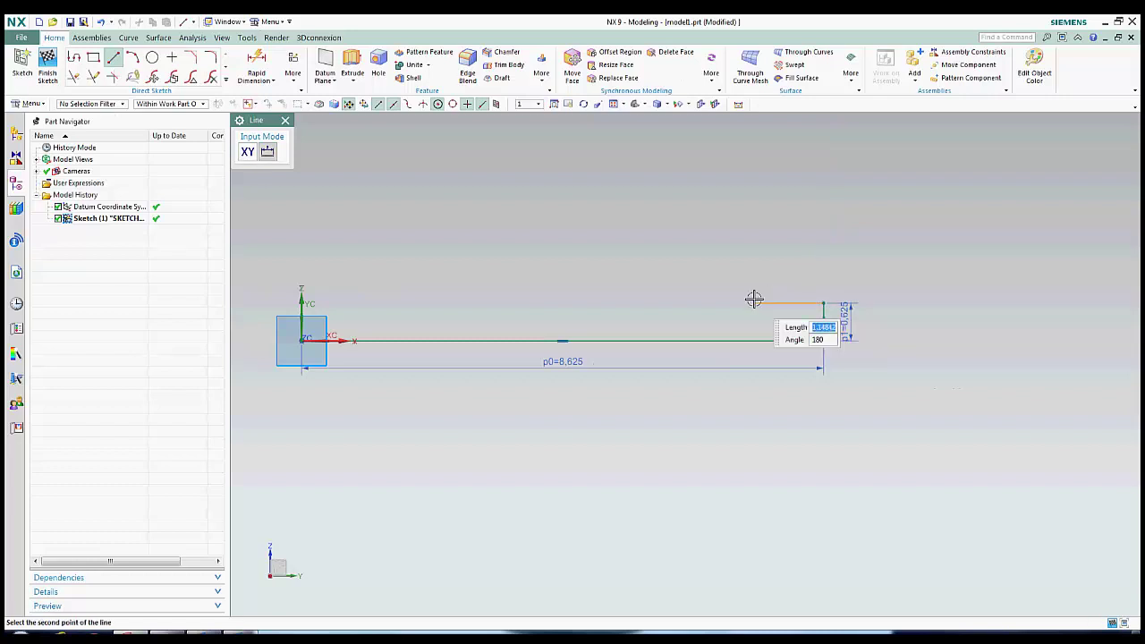
{"action": "type", "text": "2"}
{"action": "key", "text": "Tab"}
{"action": "key", "text": "Return"}
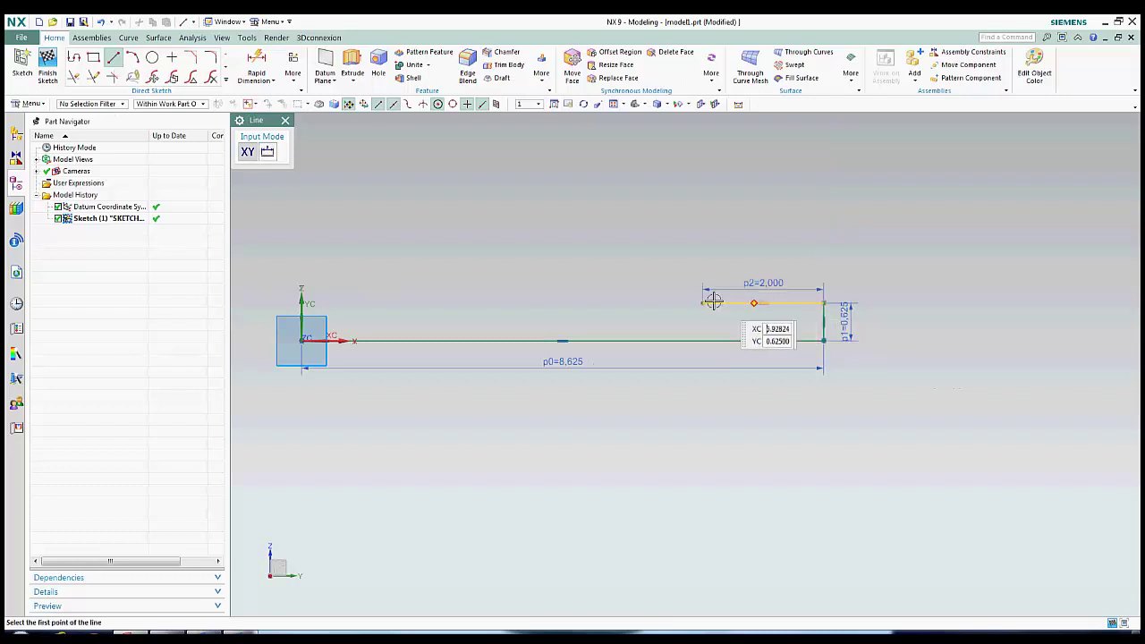
Draw a slanted line about 2.1 in long up and back from the 2 in line, and set its end's height above the baseline to 1.063 in
{"action": "left_click", "coordinate": [586, 259]}
{"action": "key", "text": "Escape"}
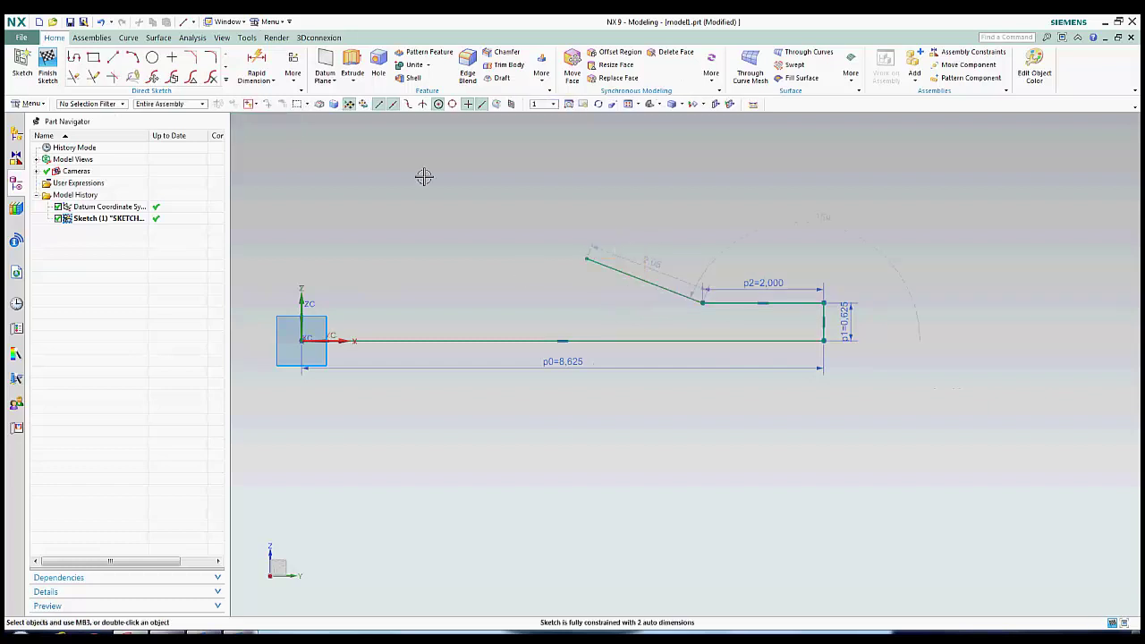
{"action": "left_click", "coordinate": [254, 63]}
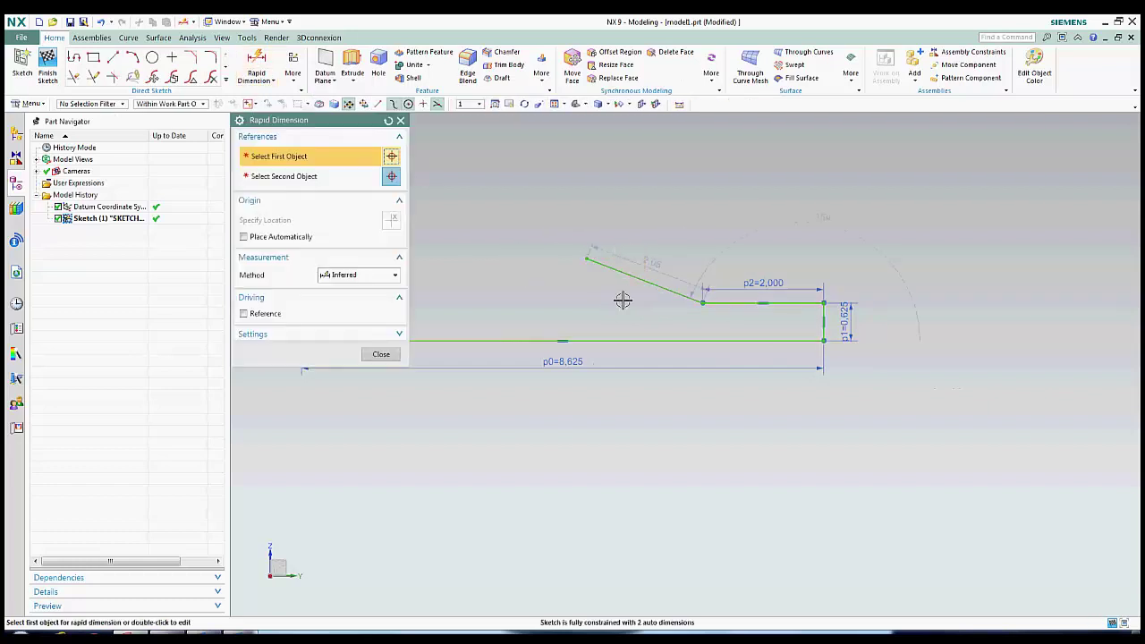
{"action": "left_click", "coordinate": [587, 259]}
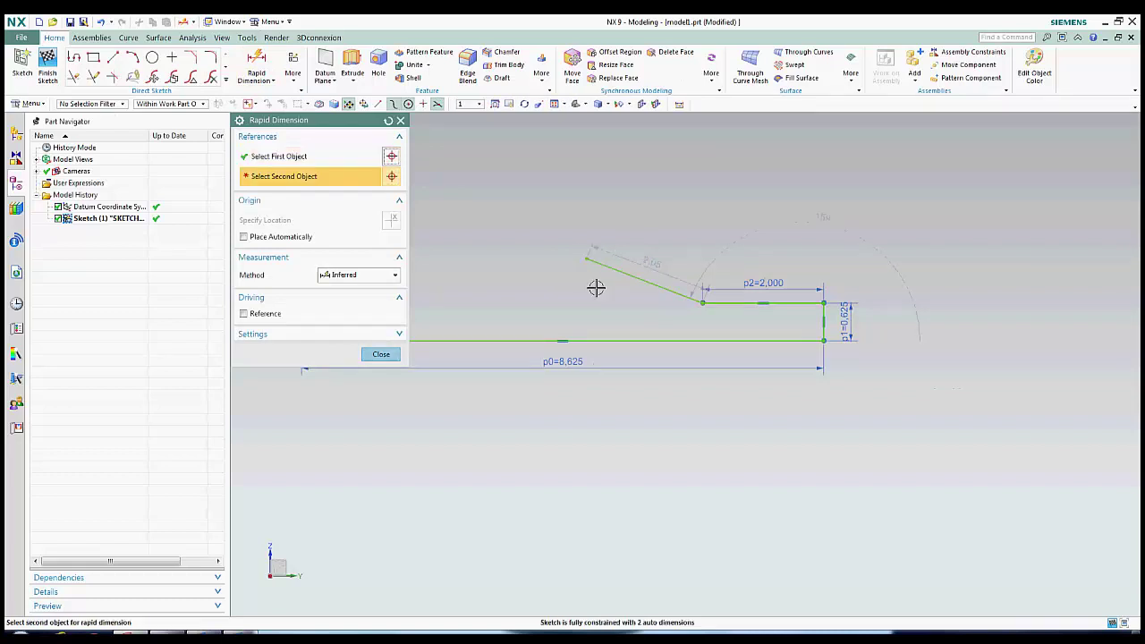
{"action": "left_click", "coordinate": [608, 338]}
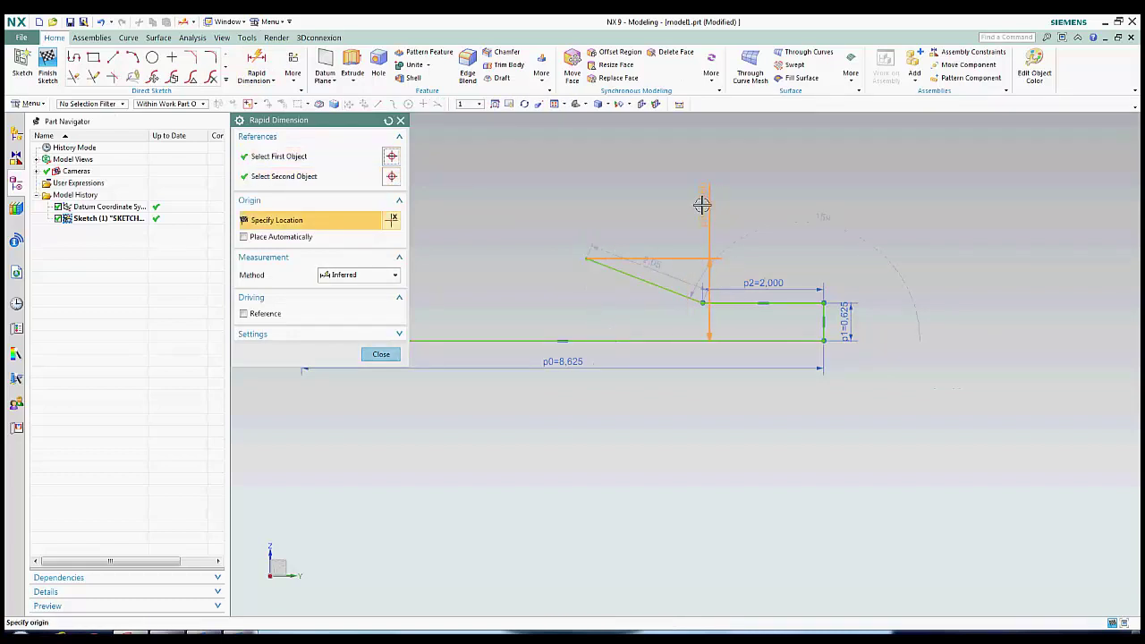
{"action": "left_click", "coordinate": [701, 205]}
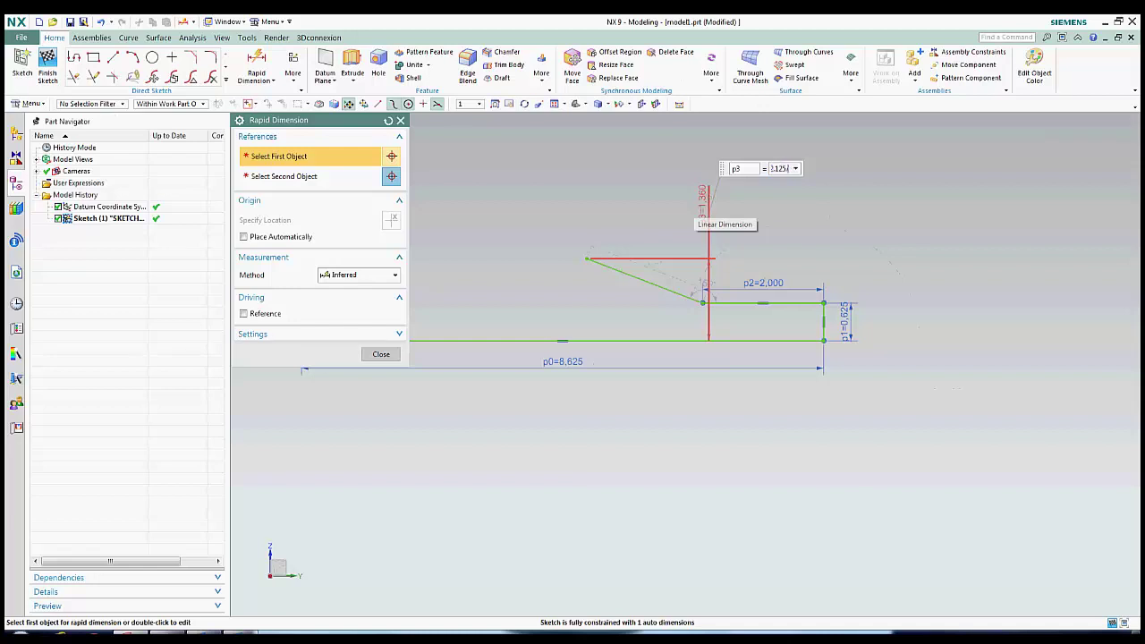
{"action": "key", "text": "Return"}
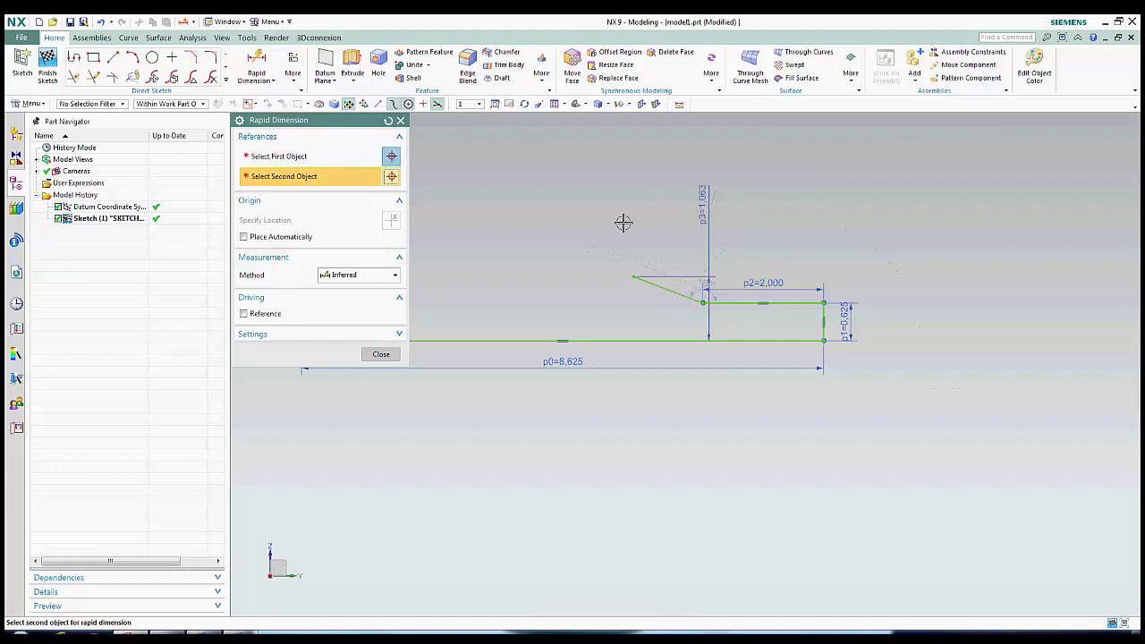
Dimension the slanted line's horizontal span at 1.625 in
{"action": "left_click", "coordinate": [324, 161]}
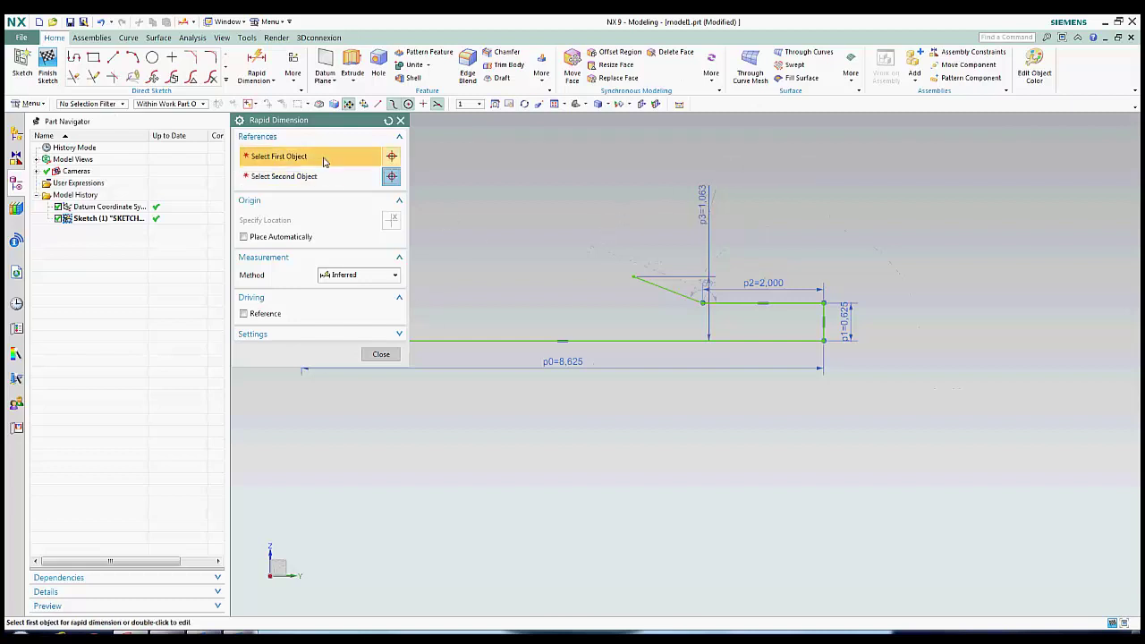
{"action": "left_click", "coordinate": [671, 290]}
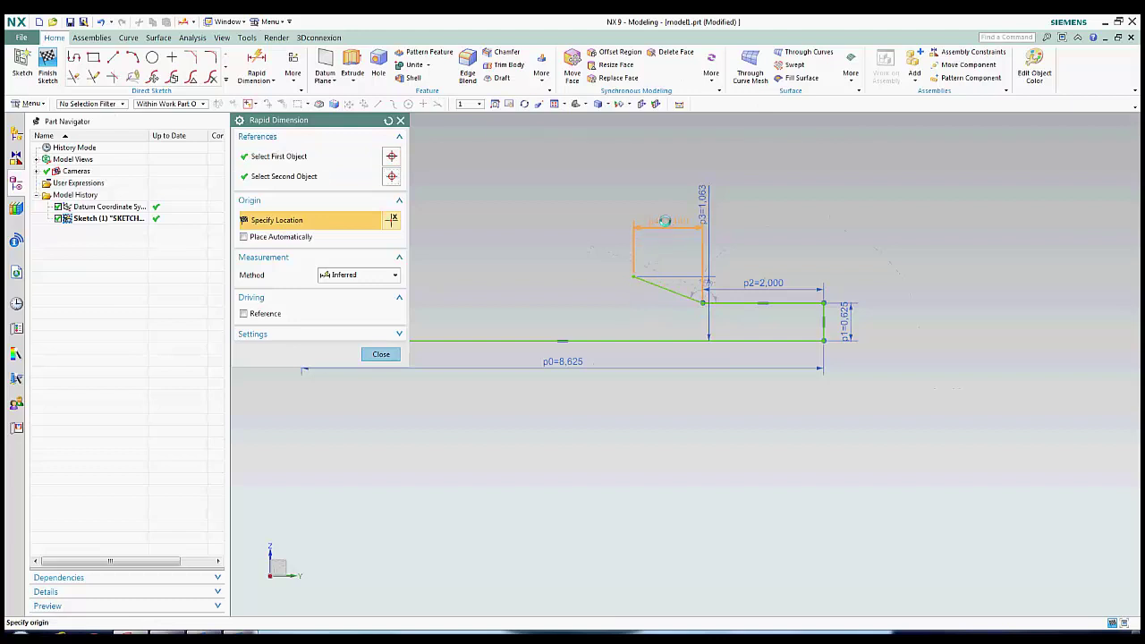
{"action": "left_click", "coordinate": [665, 221]}
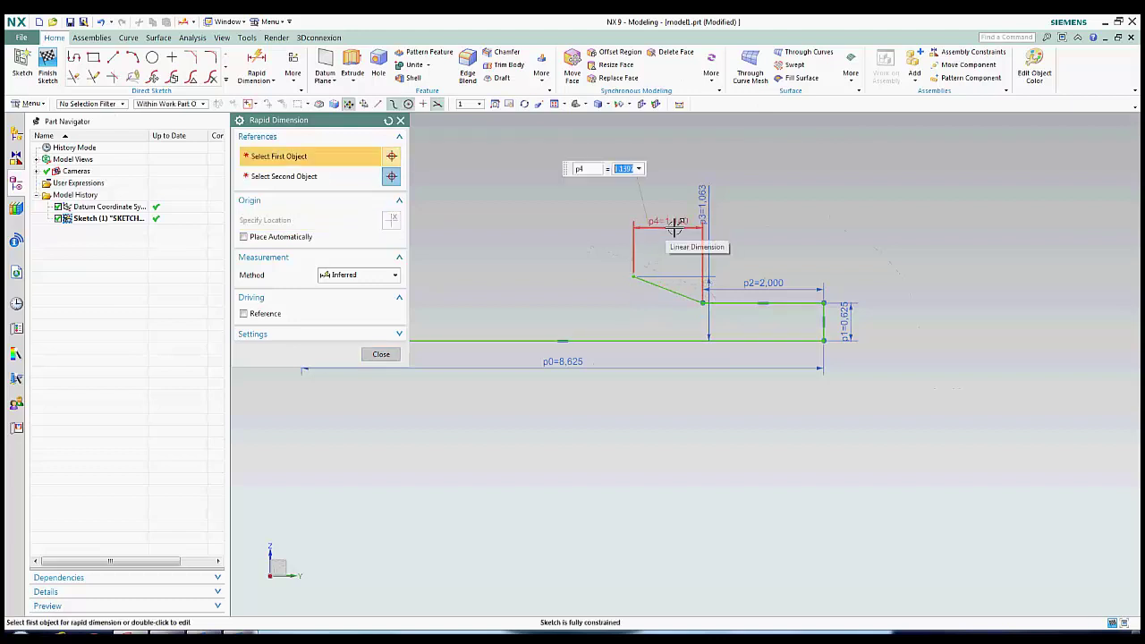
{"action": "type", "text": "1.625"}
{"action": "key", "text": "Return"}
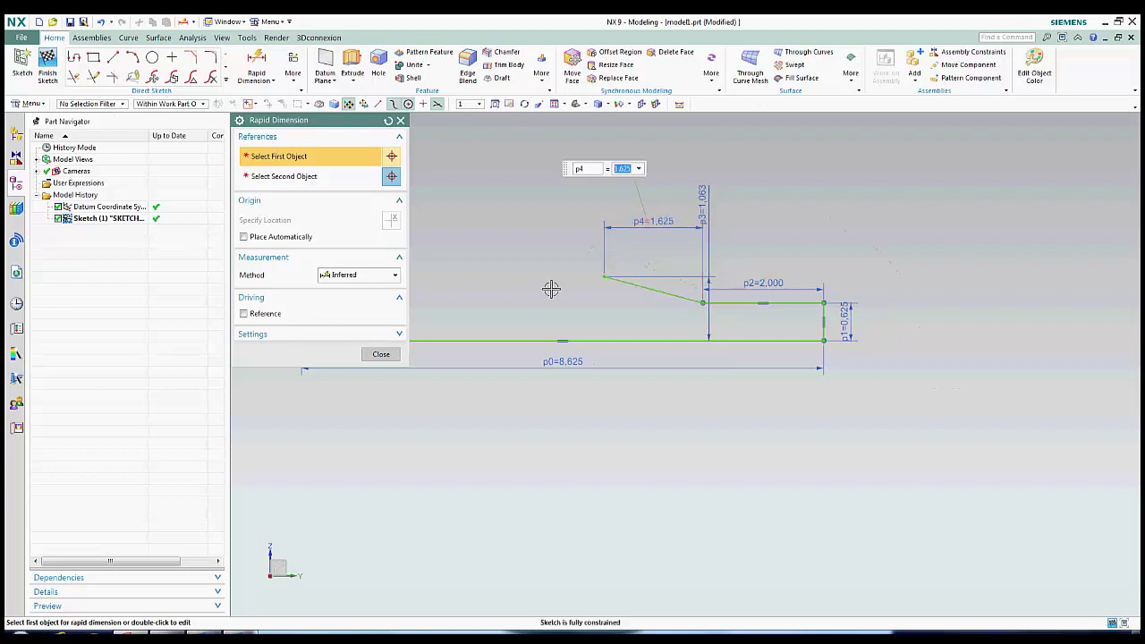
{"action": "left_click", "coordinate": [381, 354]}
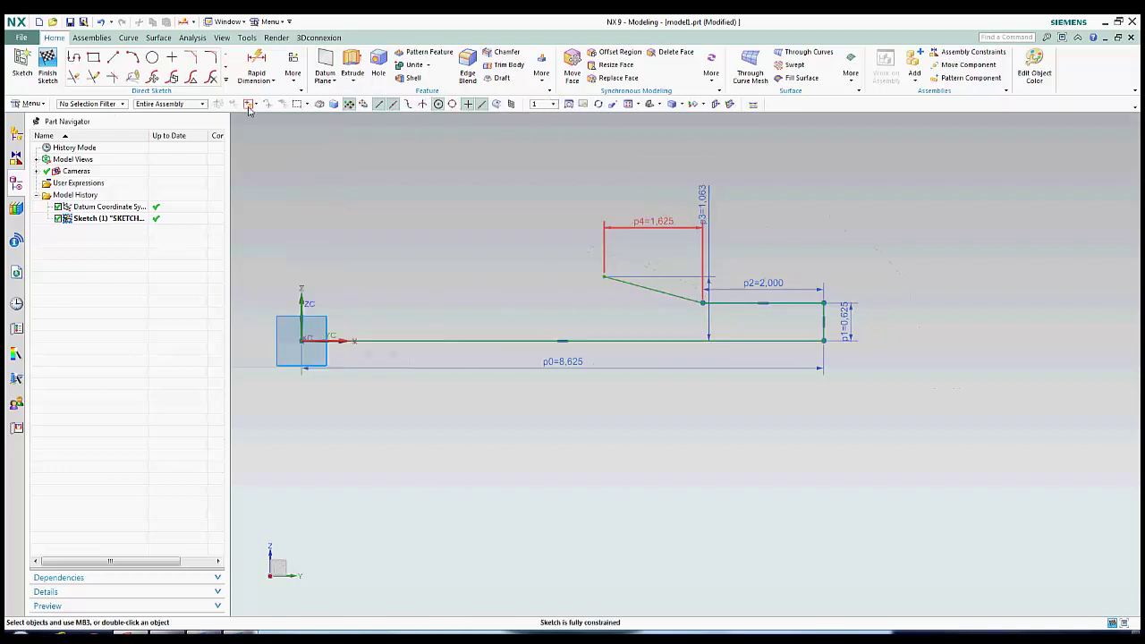
Draw a circle centred on the baseline and passing through the origin, and set its diameter to 3 in
{"action": "left_click", "coordinate": [152, 58]}
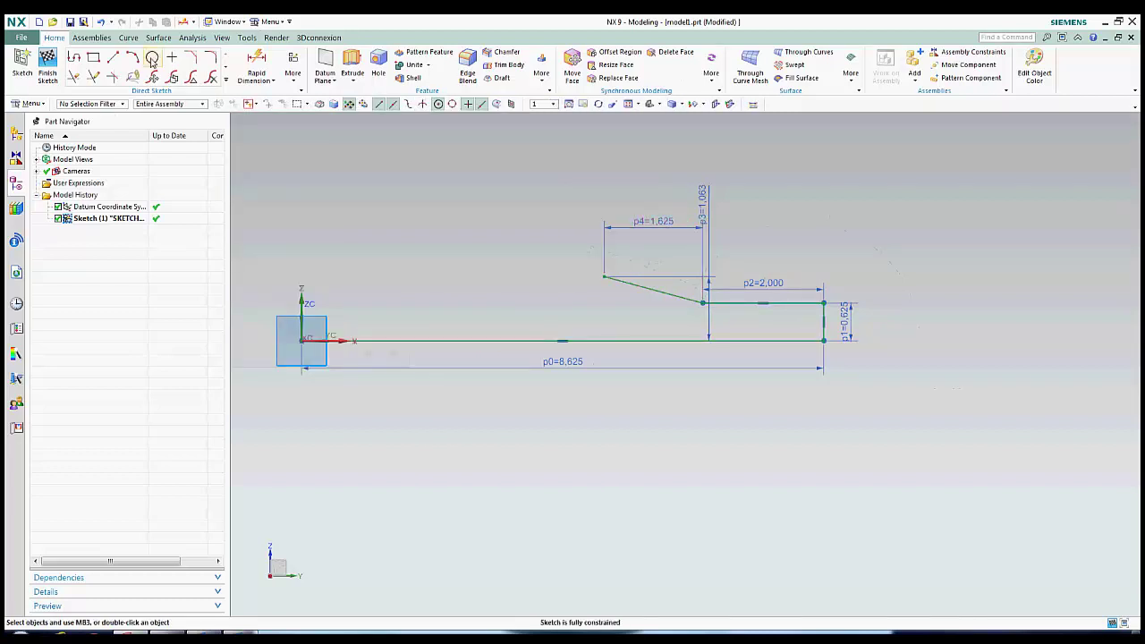
{"action": "left_click", "coordinate": [378, 340]}
{"action": "left_click", "coordinate": [301, 339]}
{"action": "key", "text": "Escape"}
{"action": "double_click", "coordinate": [384, 331]}
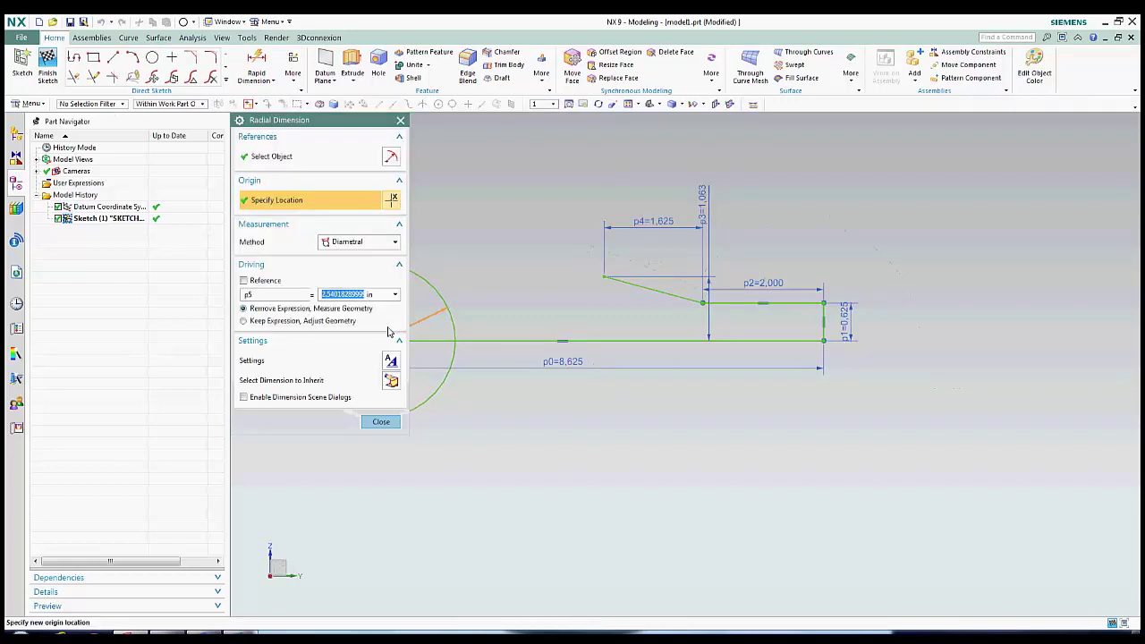
{"action": "type", "text": "3"}
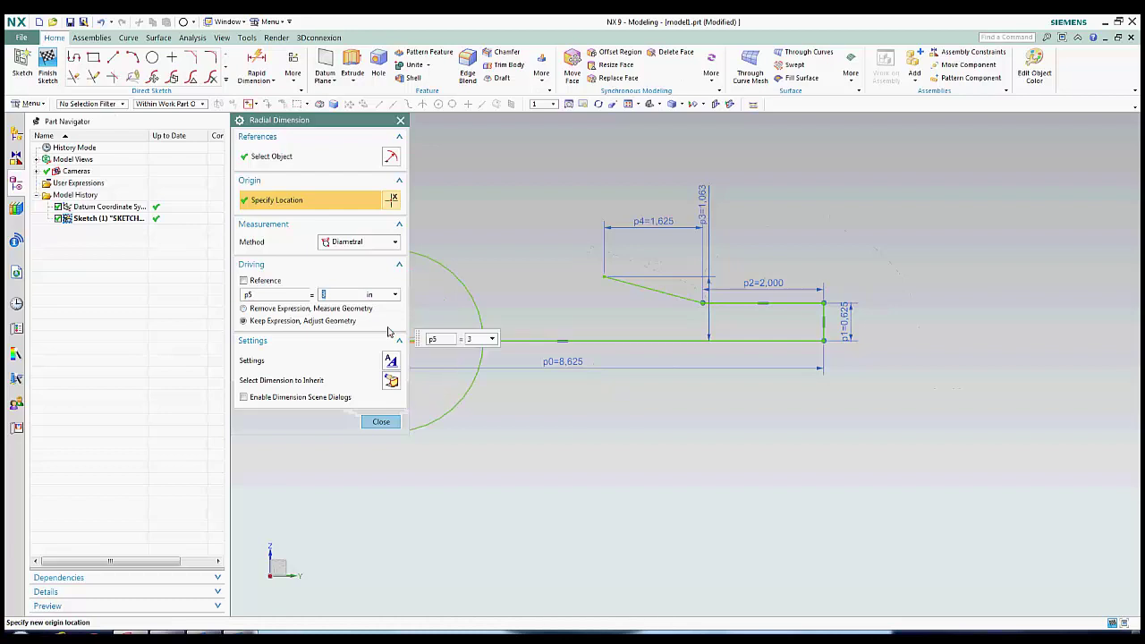
{"action": "key", "text": "Escape"}
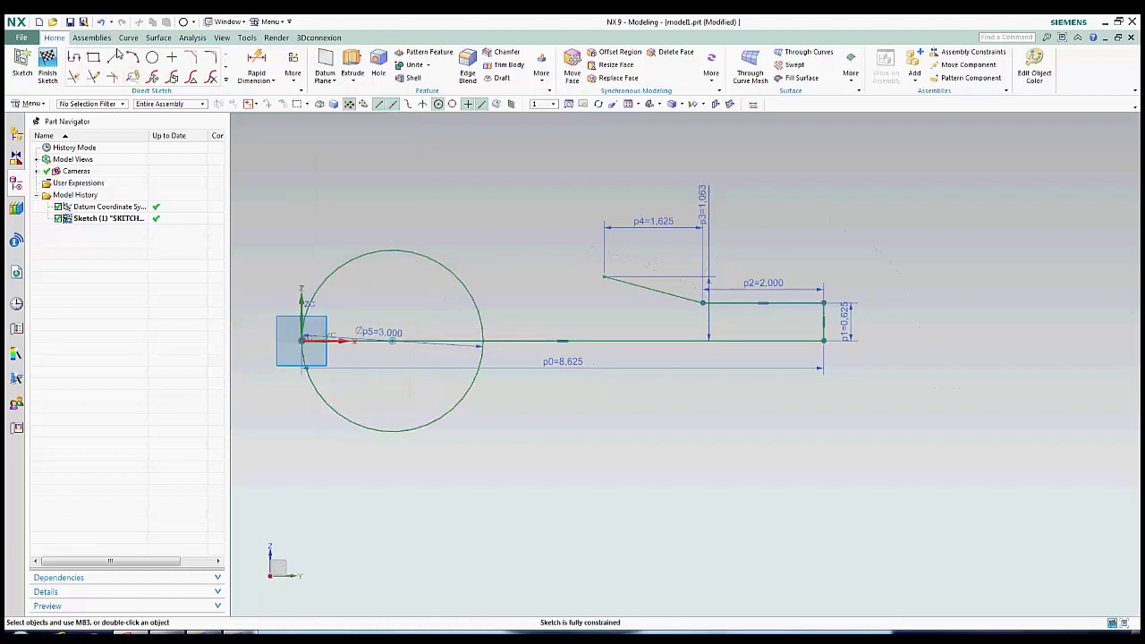
Draw a short horizontal line from the slanted line's upper end toward the circle and extend it to meet the circle
{"action": "left_click", "coordinate": [112, 57]}
{"action": "left_click", "coordinate": [603, 277]}
{"action": "left_click", "coordinate": [561, 276]}
{"action": "key", "text": "Escape"}
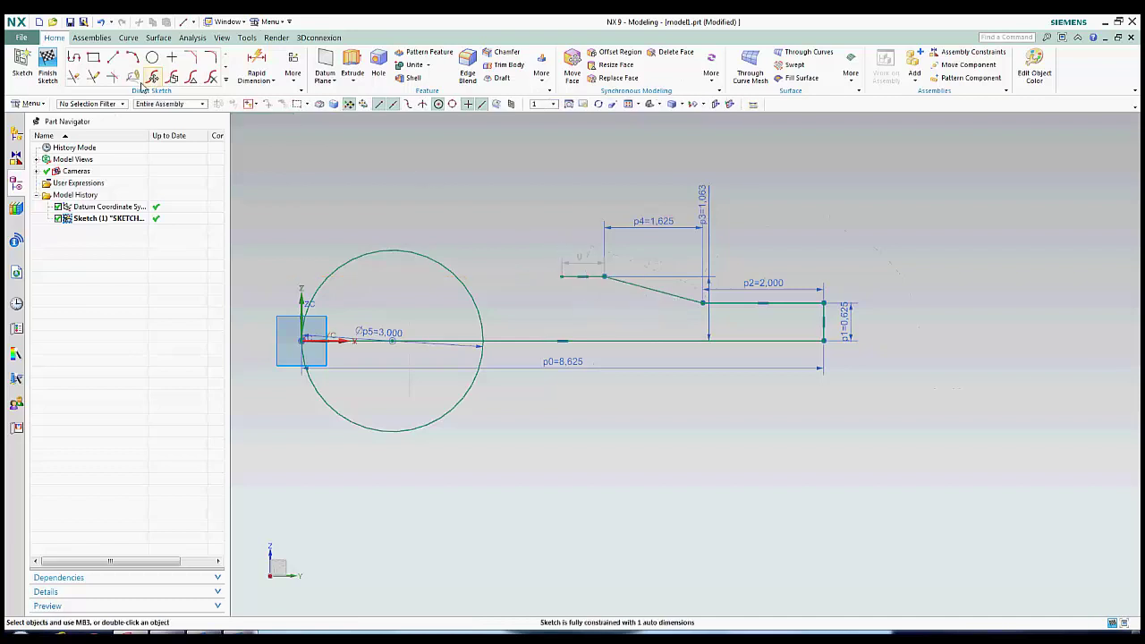
{"action": "left_click", "coordinate": [93, 76]}
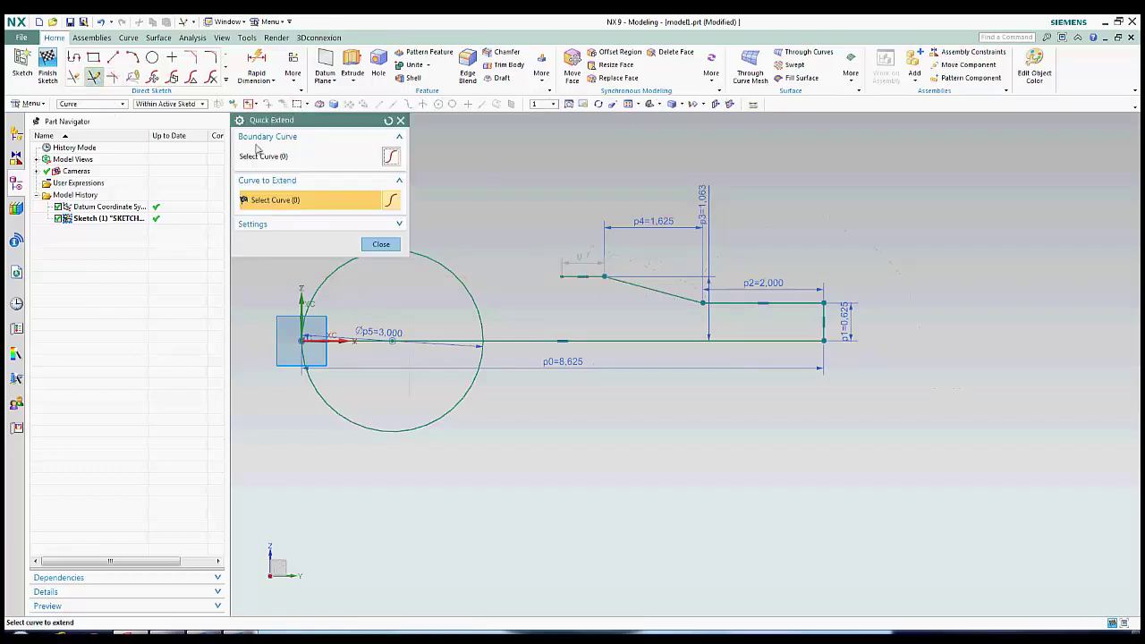
{"action": "left_click", "coordinate": [581, 277]}
{"action": "key", "text": "Escape"}
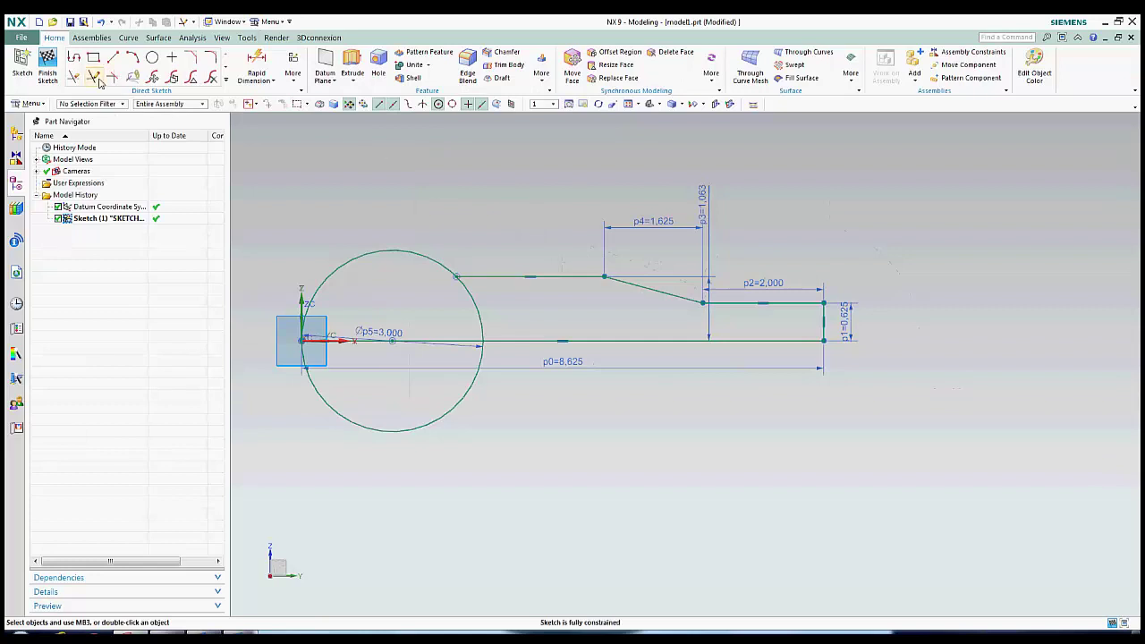
Trim the circle's arc between the upper horizontal line and the baseline and its lower half, and finish the sketch
{"action": "left_click", "coordinate": [76, 77]}
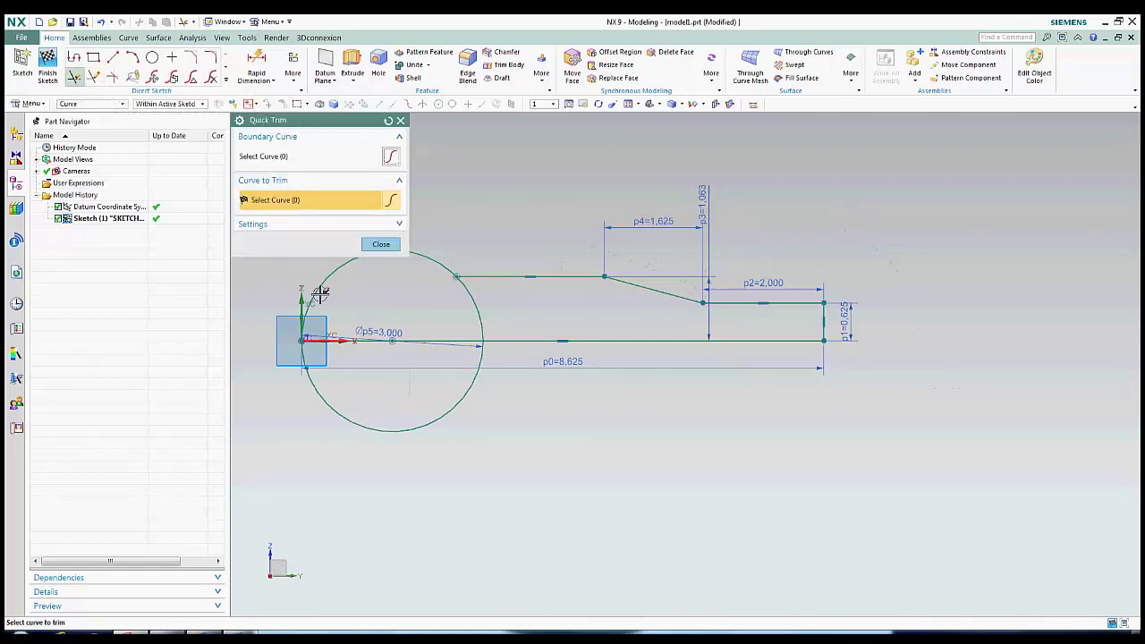
{"action": "left_click", "coordinate": [476, 313]}
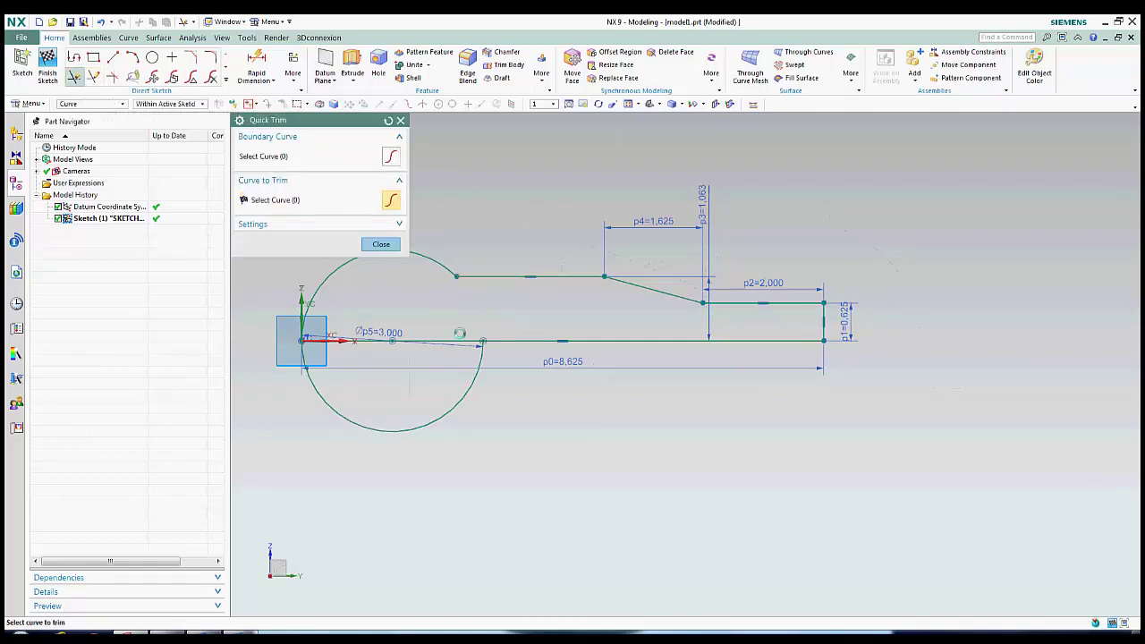
{"action": "left_click", "coordinate": [473, 378]}
{"action": "key", "text": "Escape"}
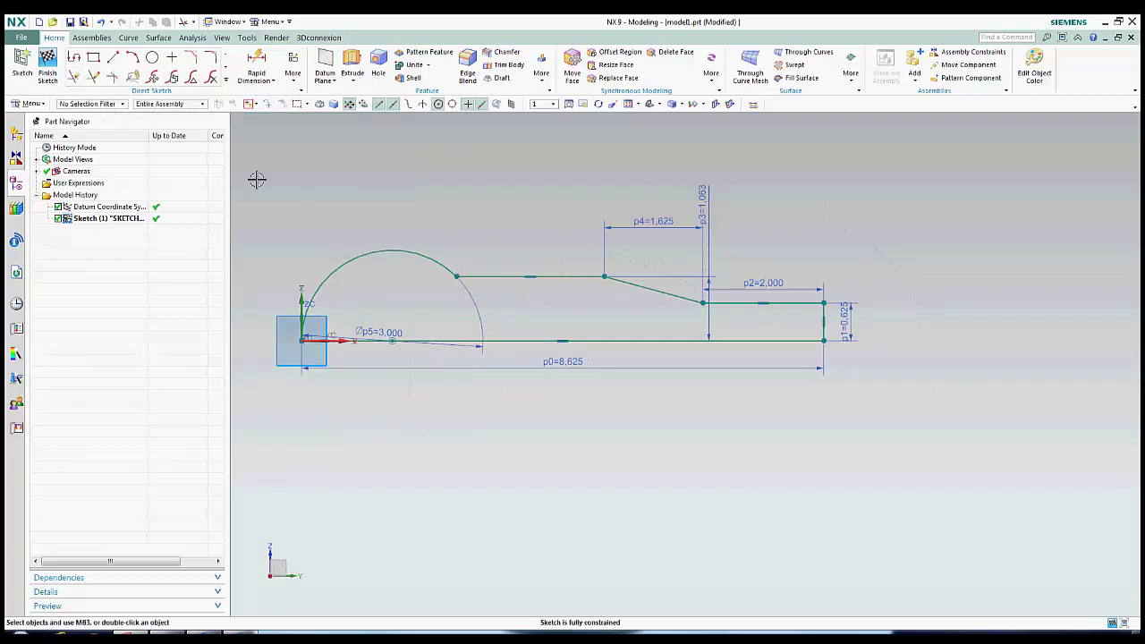
{"action": "left_click", "coordinate": [46, 61]}
Revolve the closed profile 360° about its long baseline to create the solid body
{"action": "left_click", "coordinate": [157, 80]}
{"action": "left_click", "coordinate": [175, 106]}
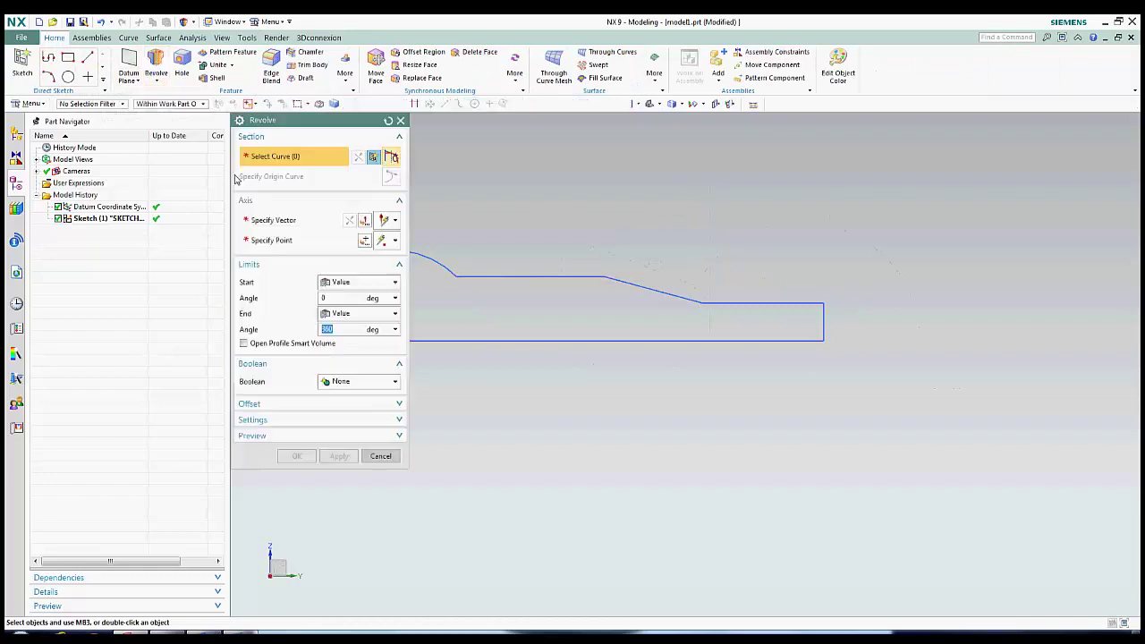
{"action": "left_click", "coordinate": [501, 276]}
{"action": "left_click", "coordinate": [302, 224]}
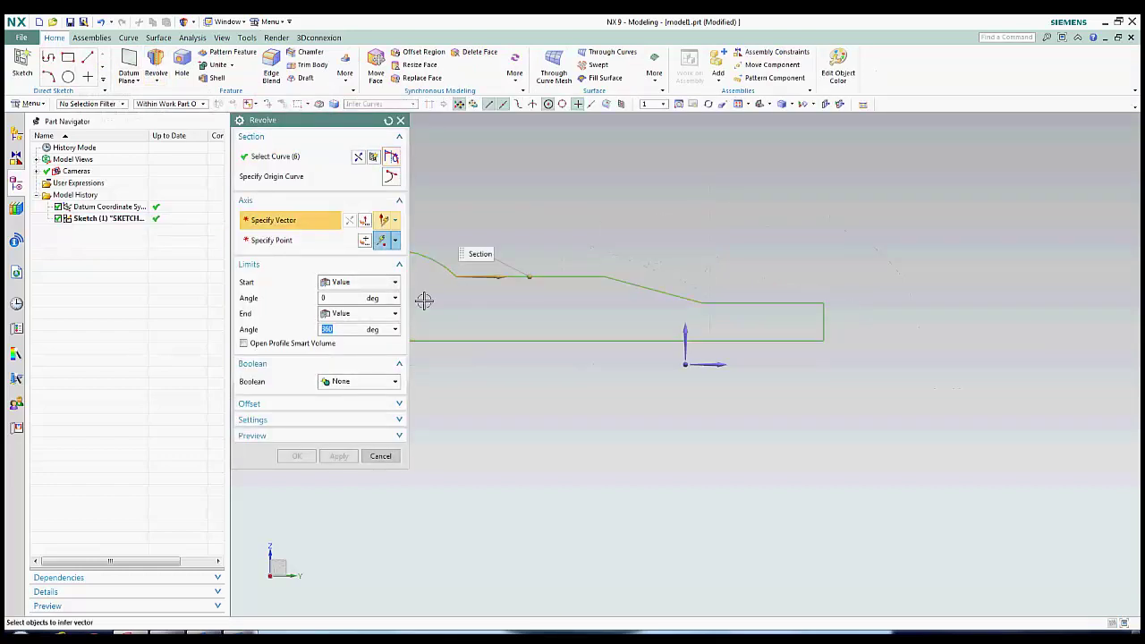
{"action": "left_click", "coordinate": [487, 340]}
{"action": "middle_click_drag", "start_coordinate": [478, 312], "coordinate": [450, 283]}
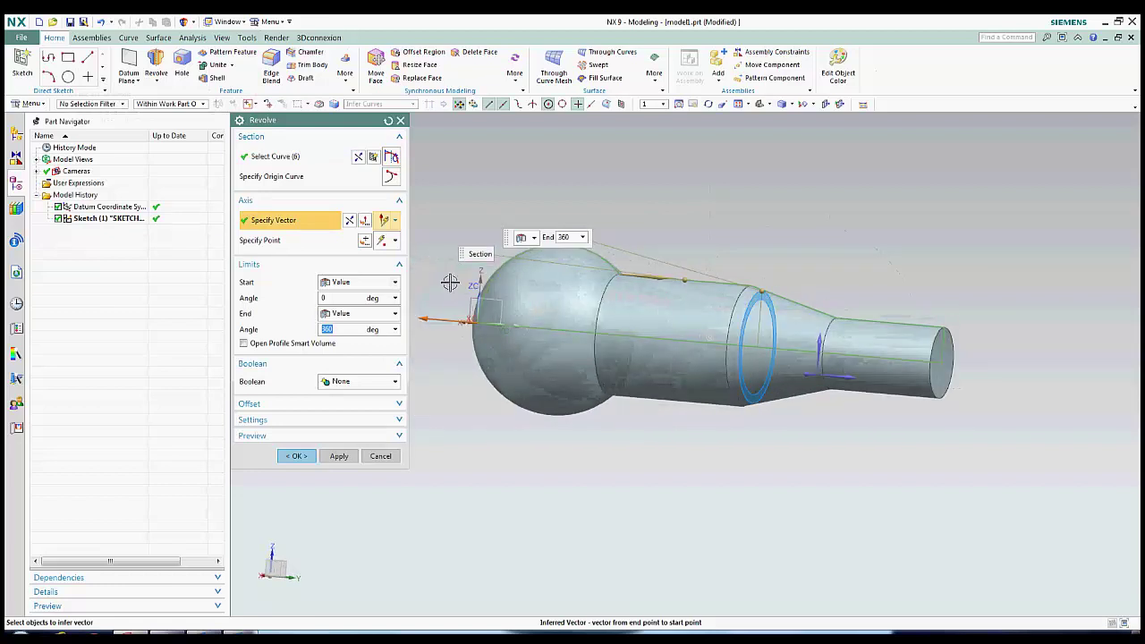
{"action": "left_click", "coordinate": [298, 455]}
Create a datum plane offset 0.781 in from the YZ plane and enlarge it to span the whole body
{"action": "middle_click_drag", "start_coordinate": [295, 292], "coordinate": [283, 293]}
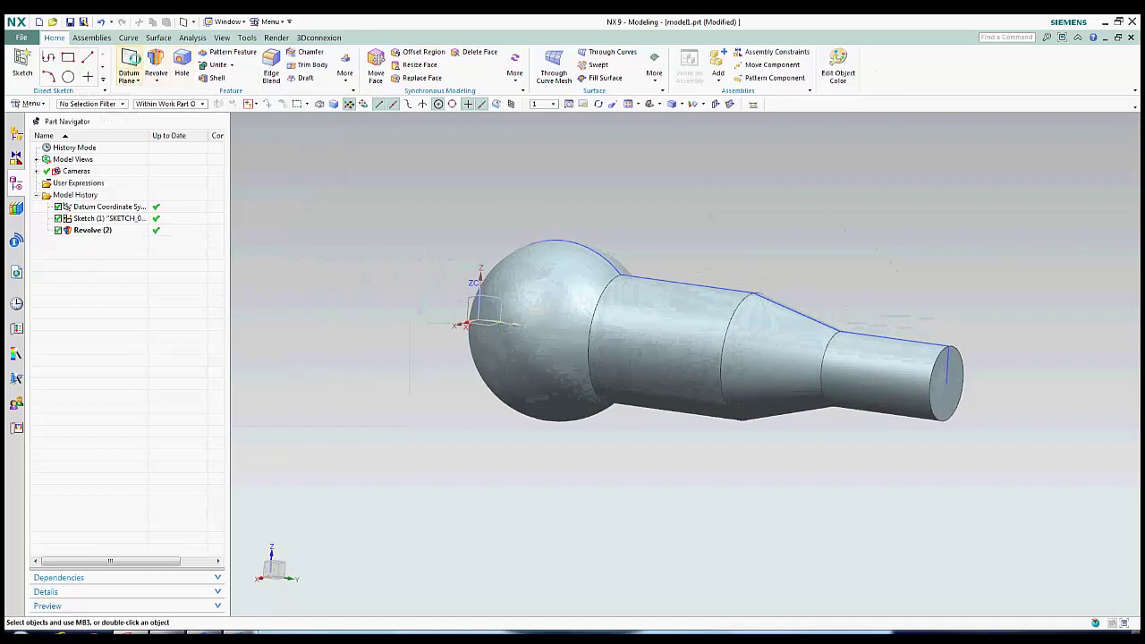
{"action": "left_click", "coordinate": [128, 63]}
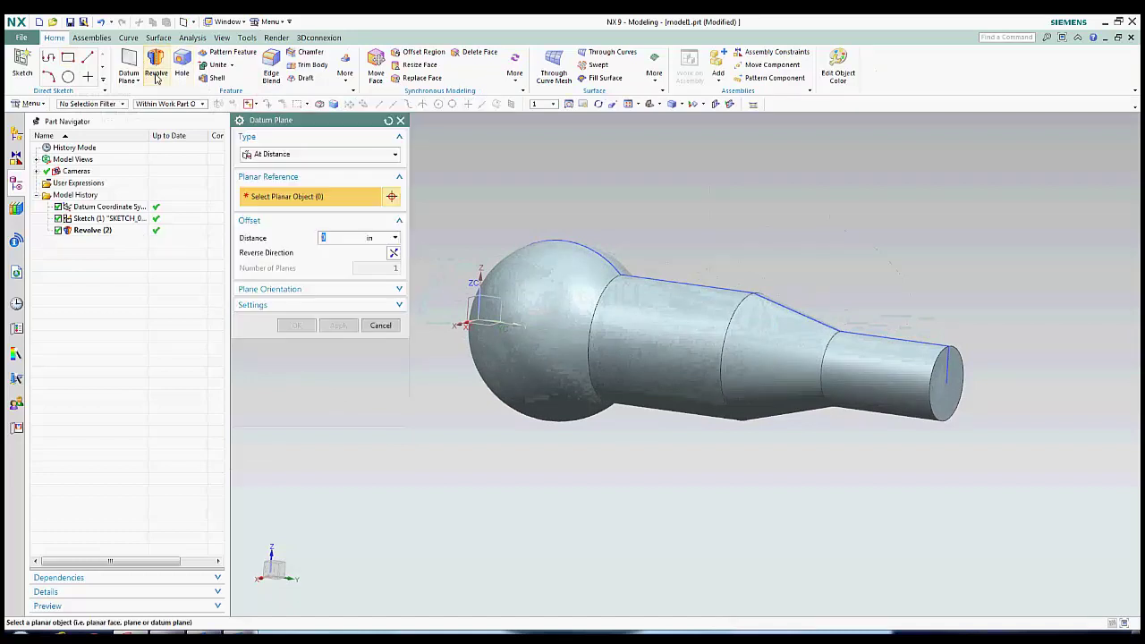
{"action": "left_click", "coordinate": [470, 321]}
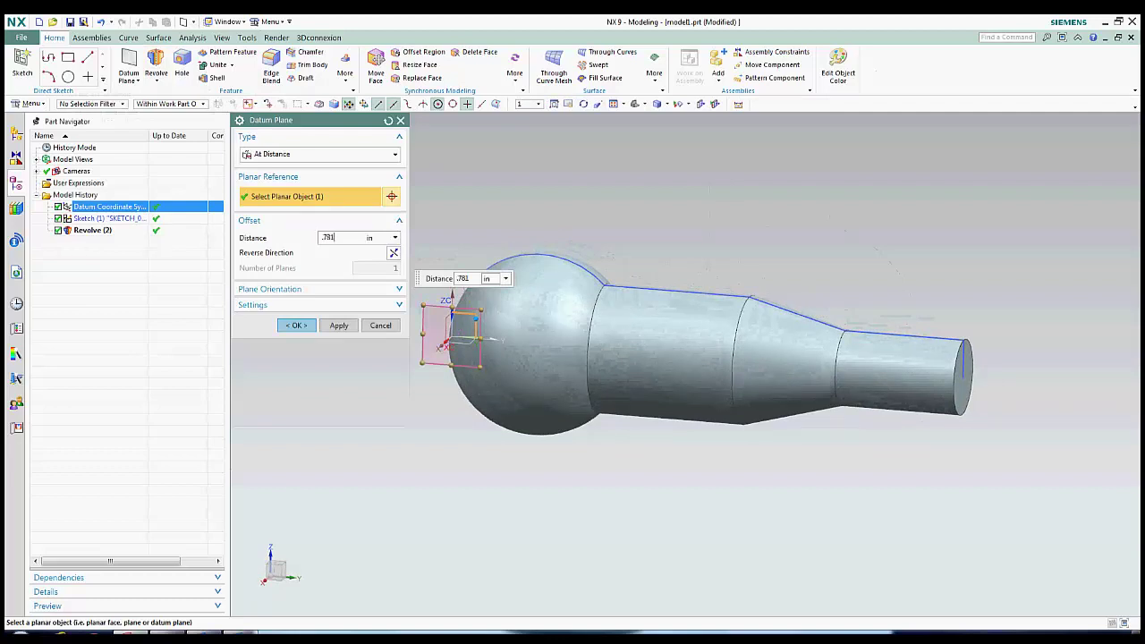
{"action": "key", "text": "Return"}
{"action": "left_click_drag", "start_coordinate": [465, 350], "coordinate": [988, 372]}
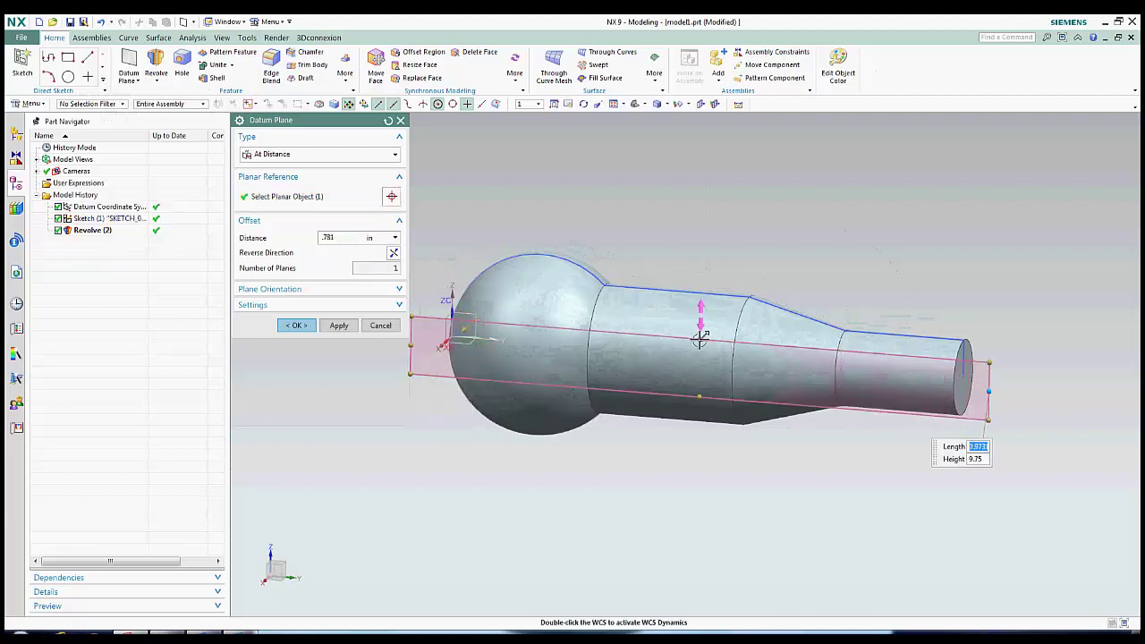
{"action": "left_click_drag", "start_coordinate": [699, 329], "coordinate": [702, 255]}
{"action": "left_click_drag", "start_coordinate": [699, 396], "coordinate": [698, 471]}
{"action": "left_click", "coordinate": [338, 325]}
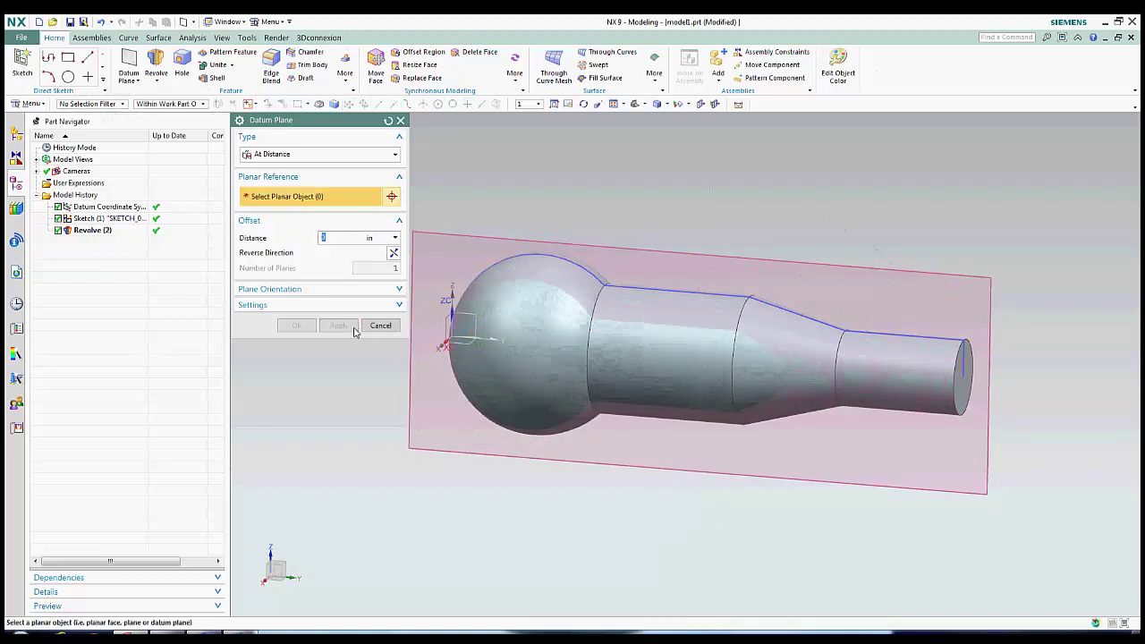
Create a second datum plane 0.781 in from the YZ plane on the opposite side and enlarge it to span the body
{"action": "middle_click_drag", "start_coordinate": [447, 385], "coordinate": [769, 420]}
{"action": "left_click", "coordinate": [815, 478]}
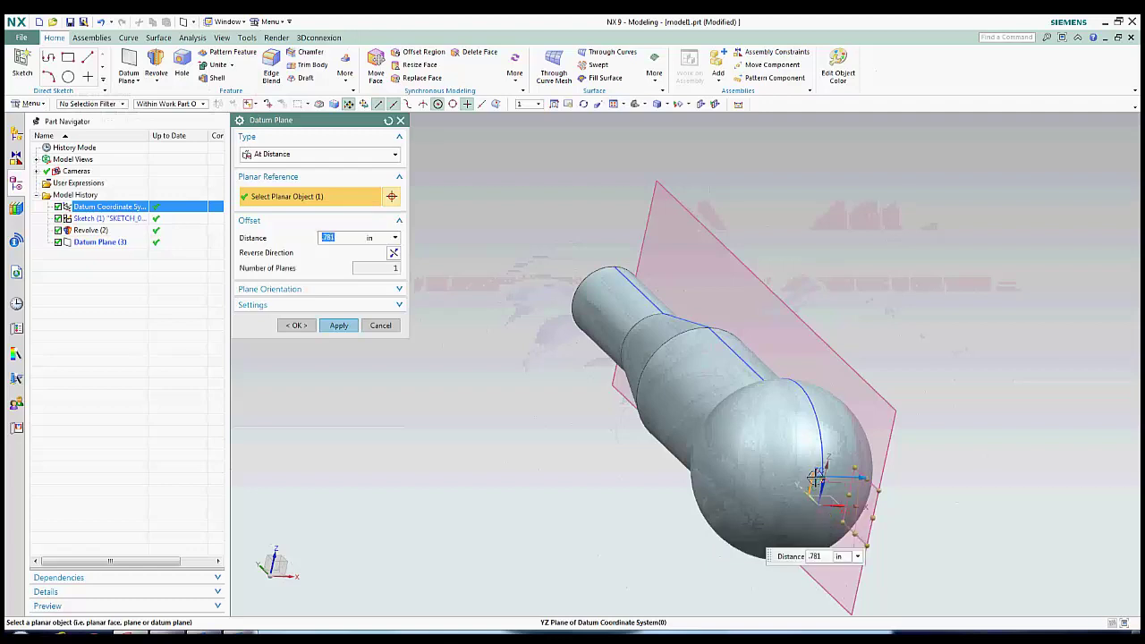
{"action": "left_click", "coordinate": [392, 253]}
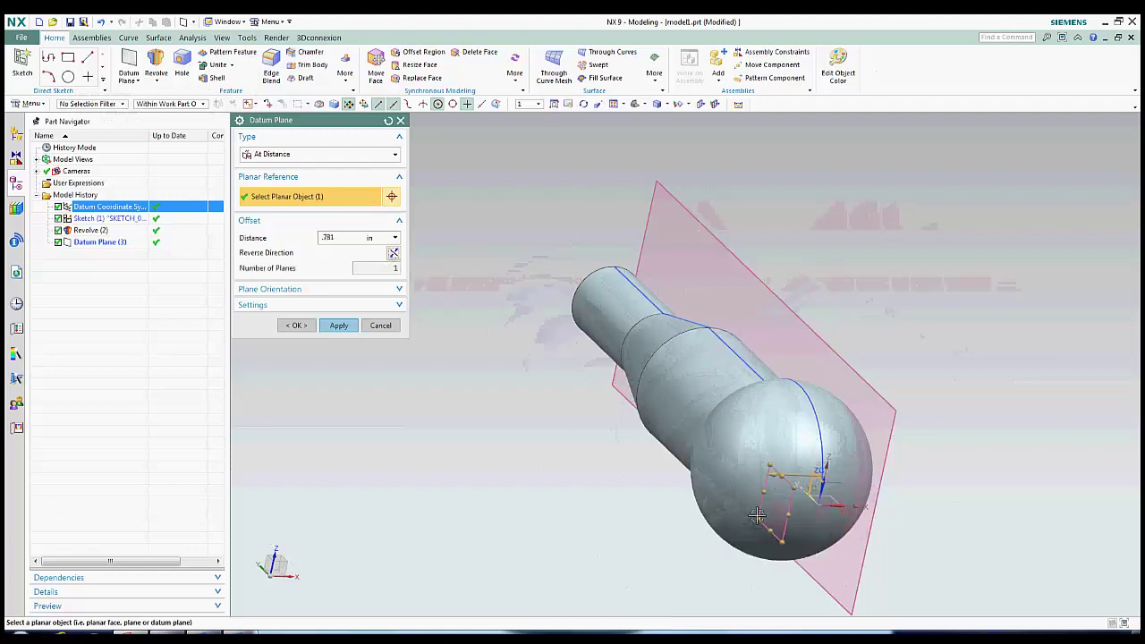
{"action": "left_click_drag", "start_coordinate": [763, 492], "coordinate": [539, 276]}
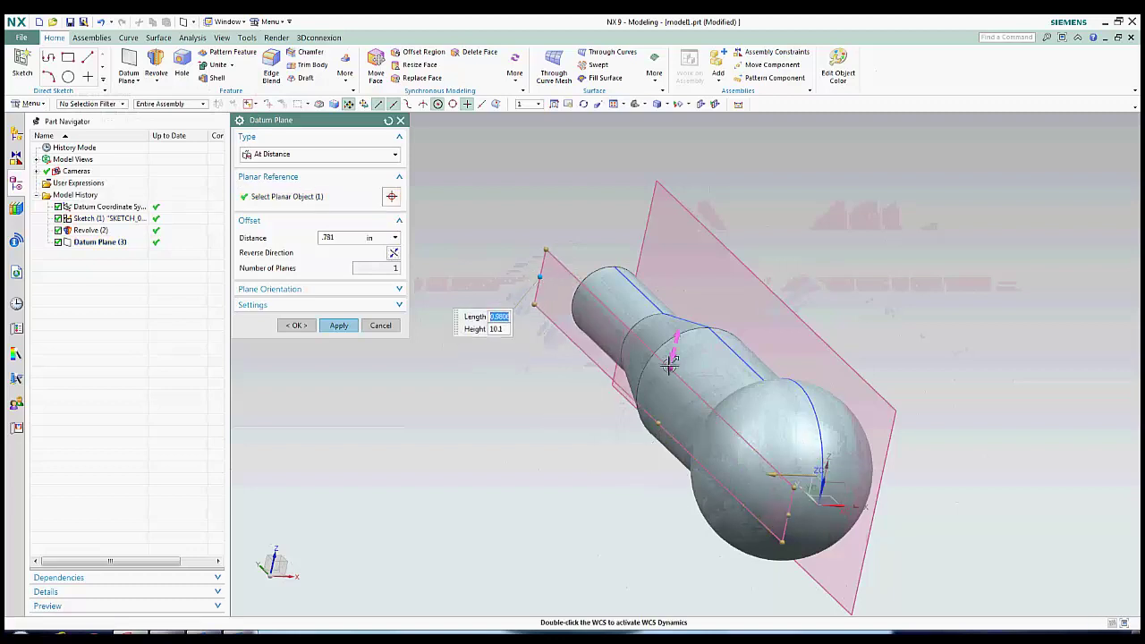
{"action": "type", "text": "2"}
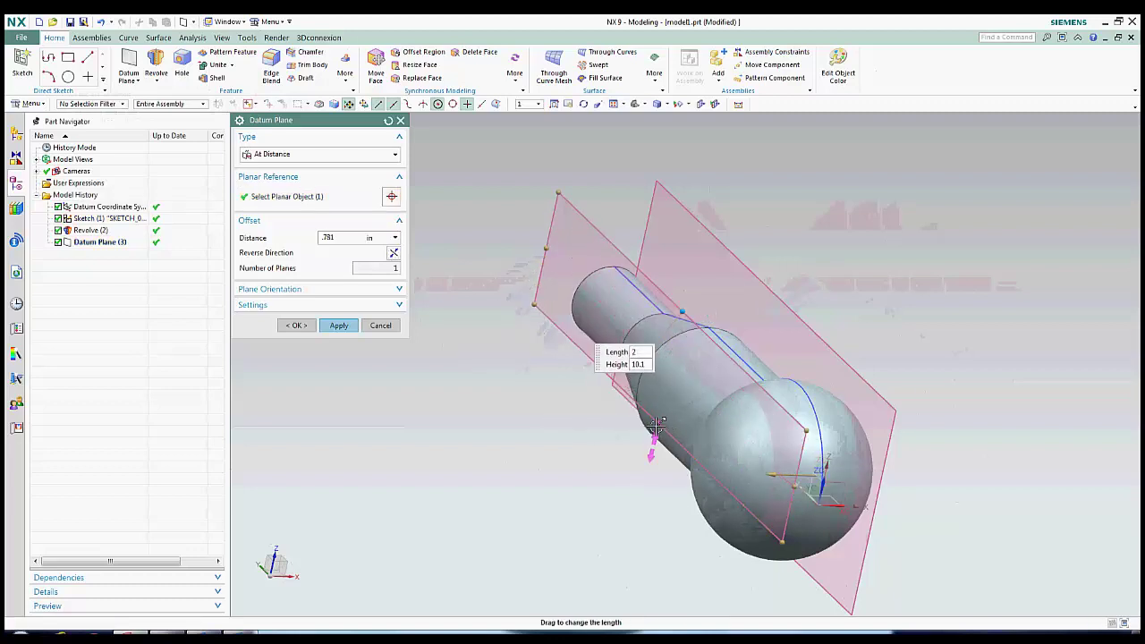
{"action": "left_click_drag", "start_coordinate": [659, 423], "coordinate": [644, 488]}
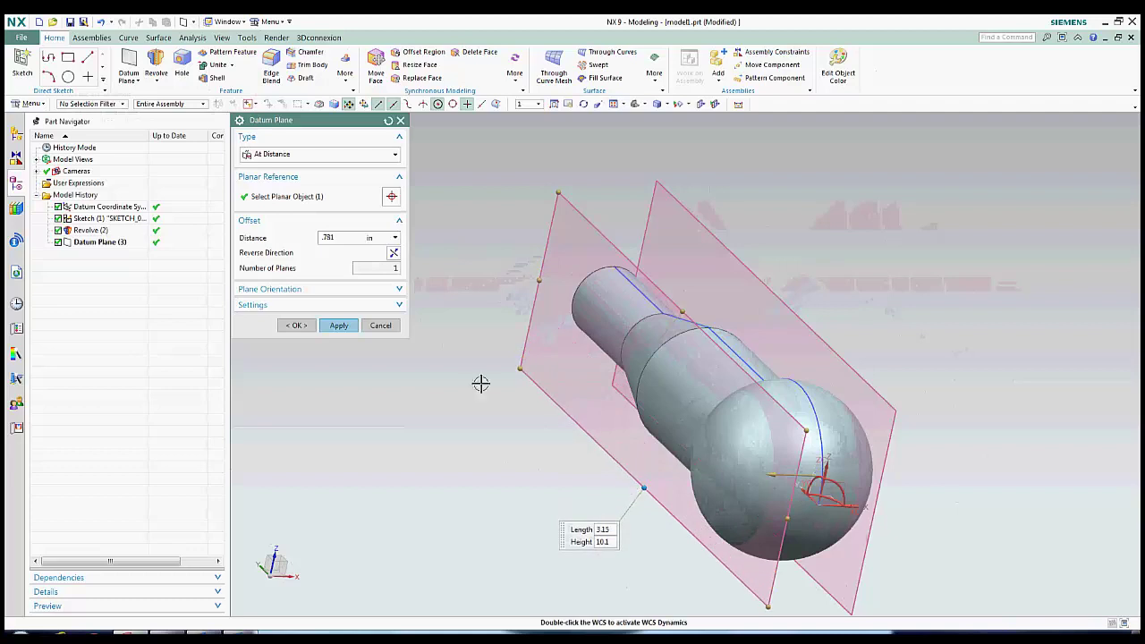
{"action": "left_click", "coordinate": [297, 325]}
Trim the revolved body with the first offset datum plane, removing the material outside it
{"action": "key", "text": "Home"}
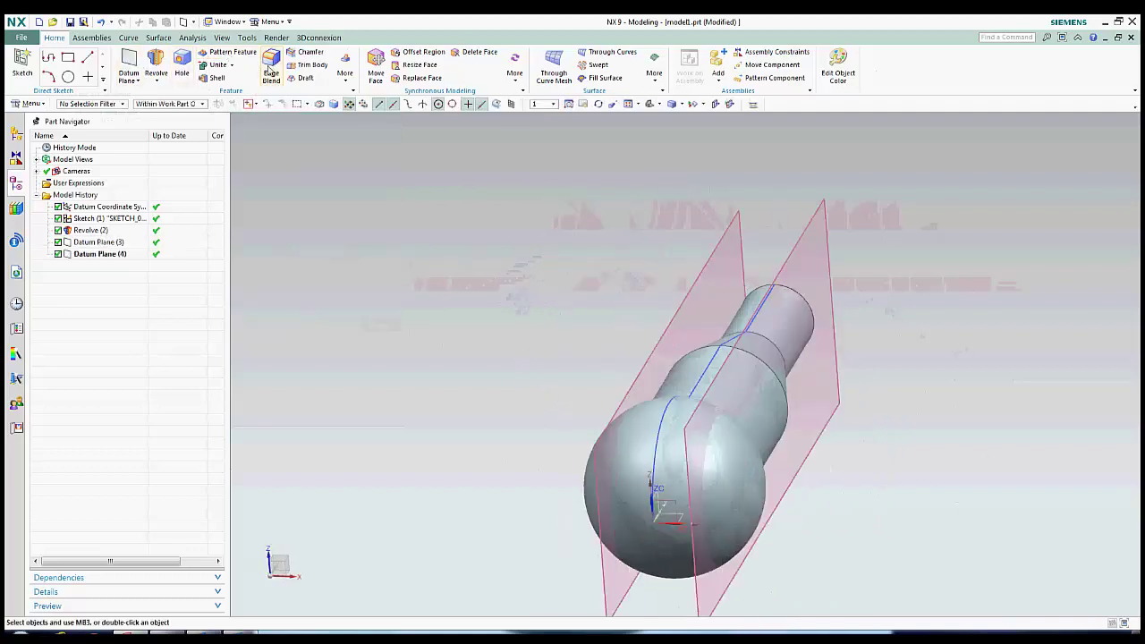
{"action": "left_click", "coordinate": [305, 65]}
{"action": "middle_click_drag", "start_coordinate": [791, 338], "coordinate": [824, 295]}
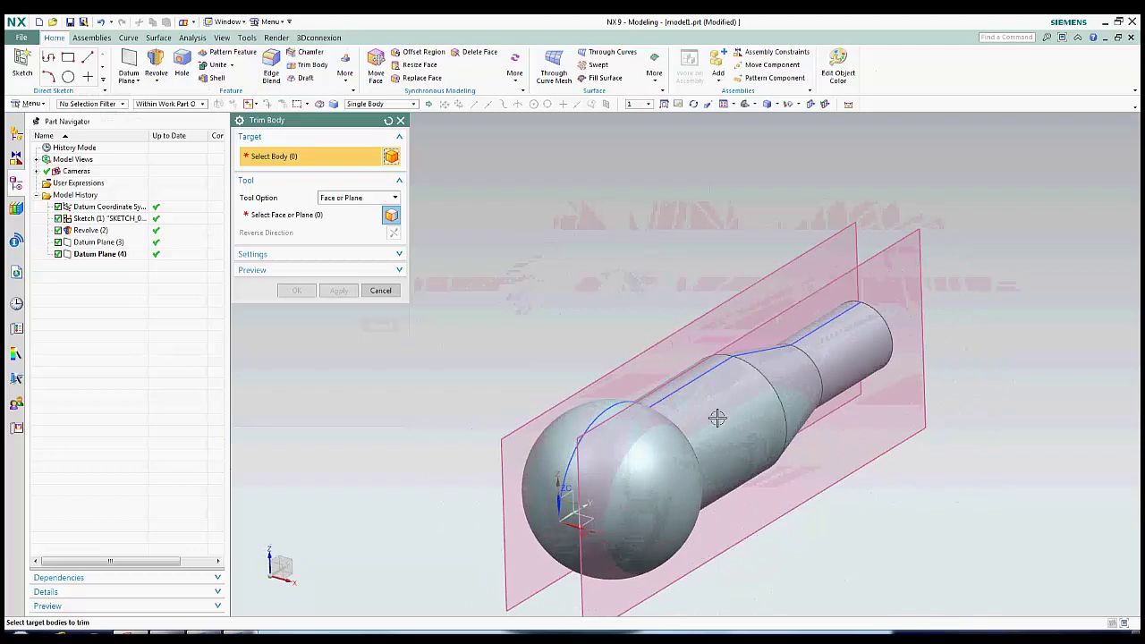
{"action": "left_click", "coordinate": [695, 344]}
{"action": "left_click", "coordinate": [320, 216]}
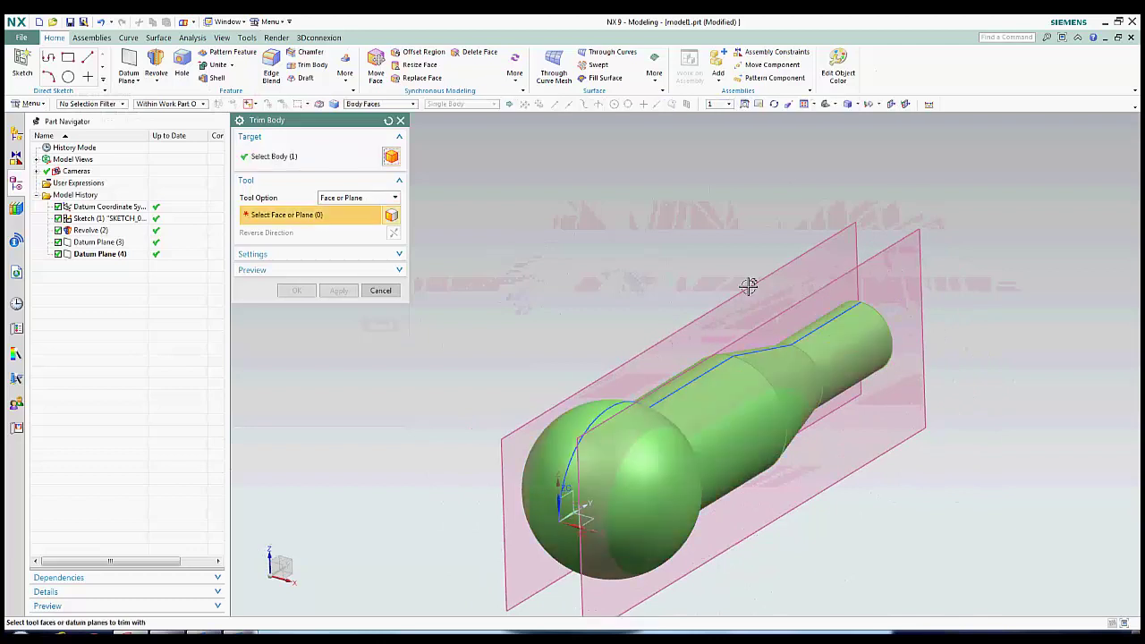
{"action": "left_click", "coordinate": [820, 289]}
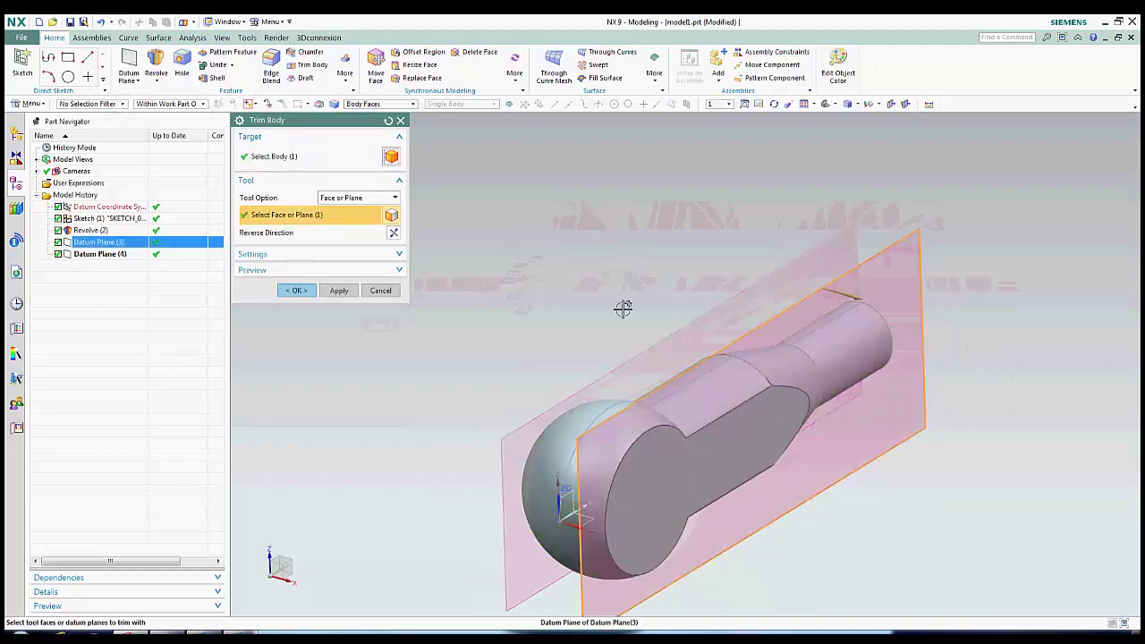
{"action": "left_click", "coordinate": [338, 291]}
Trim the body with the second offset datum plane on the opposite side to make the other parallel flat
{"action": "middle_click_drag", "start_coordinate": [519, 332], "coordinate": [705, 366]}
{"action": "left_click", "coordinate": [706, 365]}
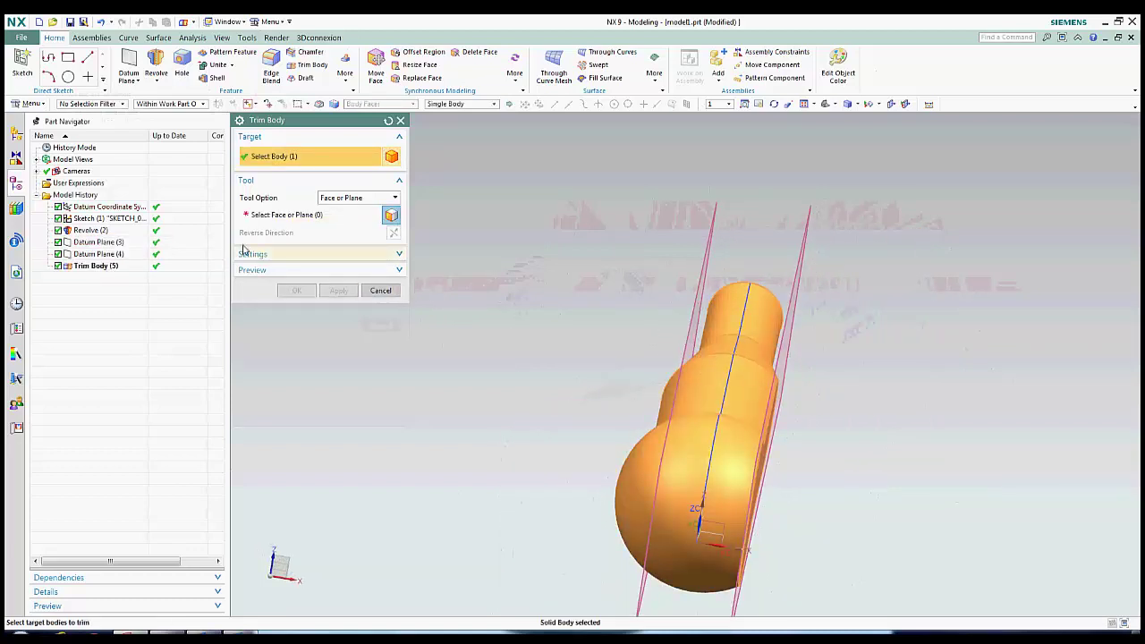
{"action": "left_click", "coordinate": [264, 223]}
{"action": "middle_click_drag", "start_coordinate": [620, 294], "coordinate": [689, 302]}
{"action": "left_click", "coordinate": [689, 301]}
{"action": "left_click", "coordinate": [309, 292]}
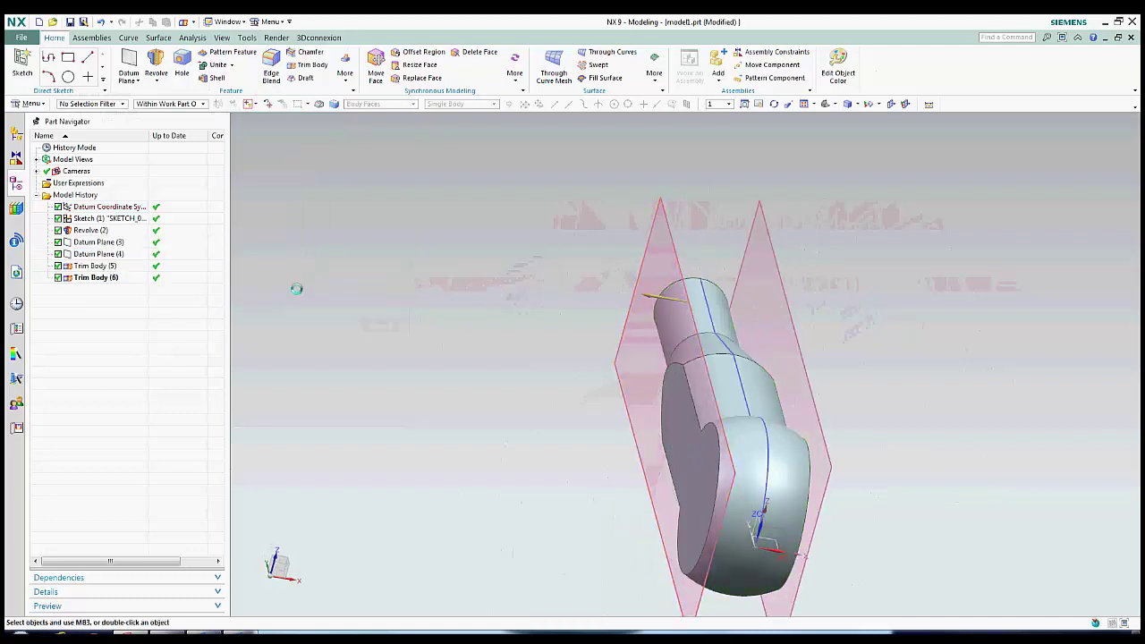
Hide both offset datum planes and the revolve profile sketch
{"action": "middle_click_drag", "start_coordinate": [429, 307], "coordinate": [778, 326]}
{"action": "left_click", "coordinate": [778, 326]}
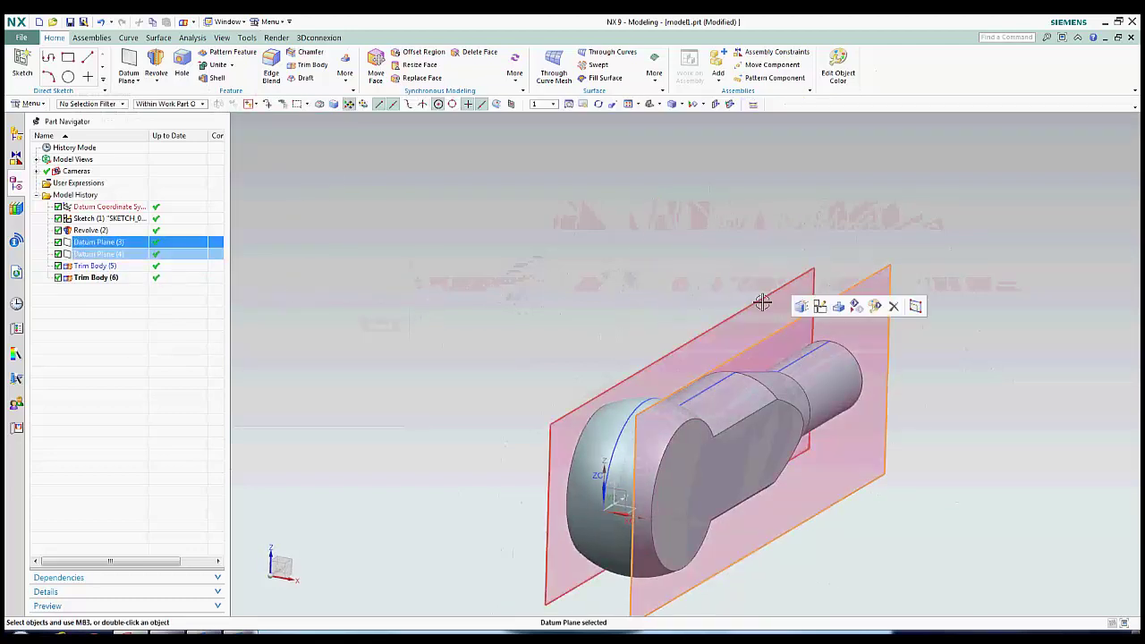
{"action": "left_click", "coordinate": [761, 302]}
{"action": "left_click", "coordinate": [798, 354]}
{"action": "right_click", "coordinate": [799, 355]}
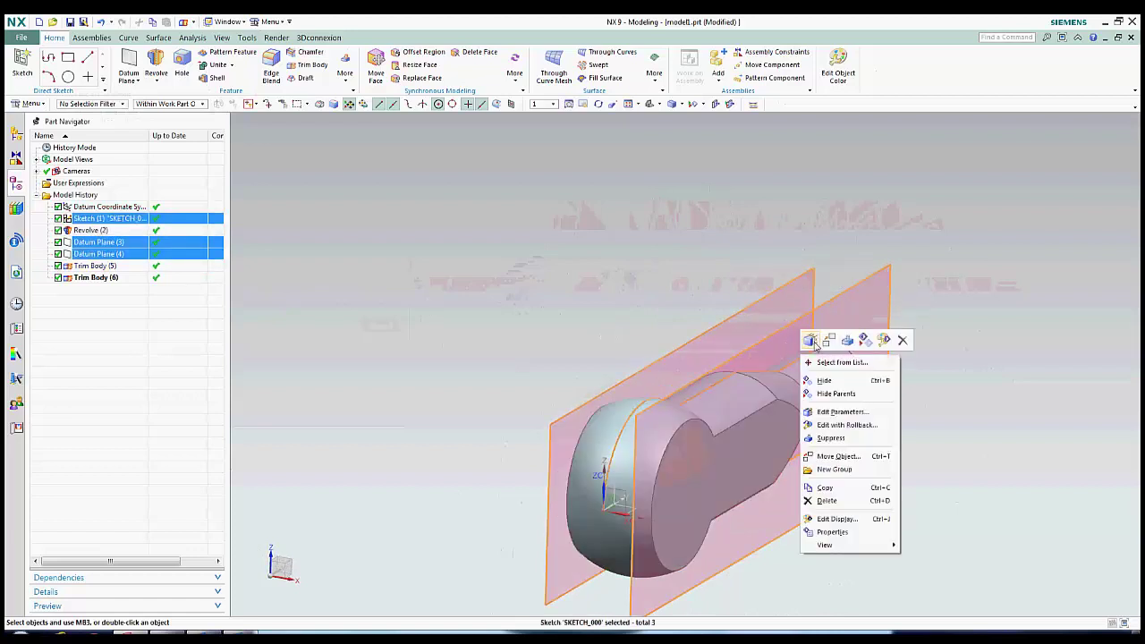
{"action": "left_click", "coordinate": [831, 380]}
Start a new sketch on the XY plane of the datum coordinate system
{"action": "mouse_move", "coordinate": [831, 380]}
{"action": "middle_mouse_down"}
{"action": "mouse_move", "coordinate": [743, 402]}
{"action": "mouse_move", "coordinate": [634, 385]}
{"action": "mouse_move", "coordinate": [573, 356]}
{"action": "middle_mouse_up"}
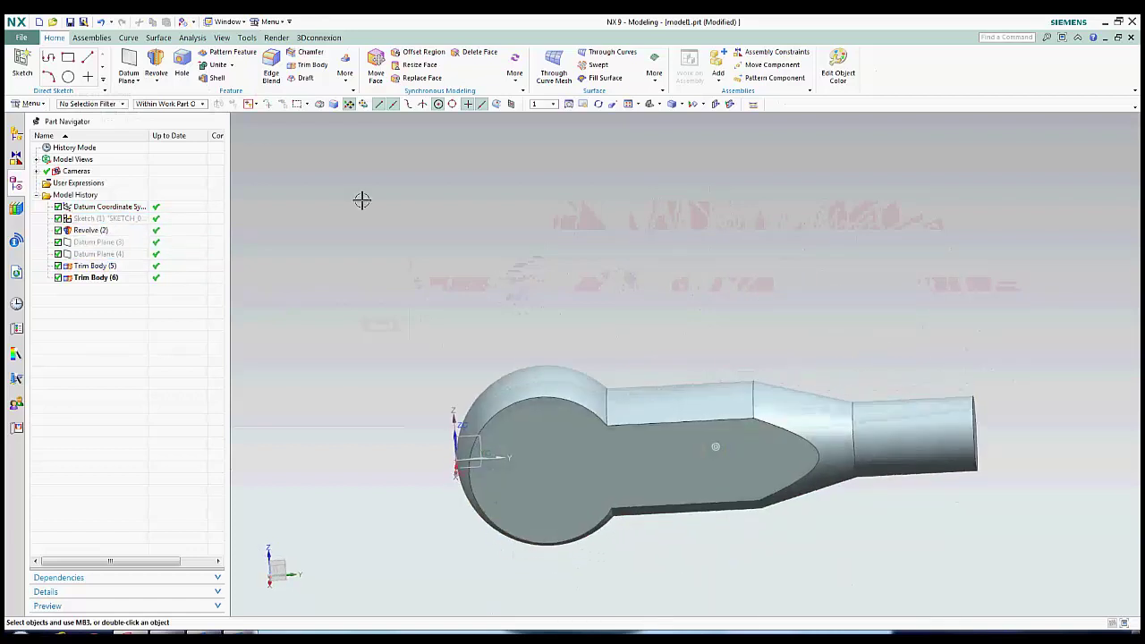
{"action": "left_click", "coordinate": [22, 62]}
{"action": "middle_click_drag", "start_coordinate": [355, 375], "coordinate": [483, 436]}
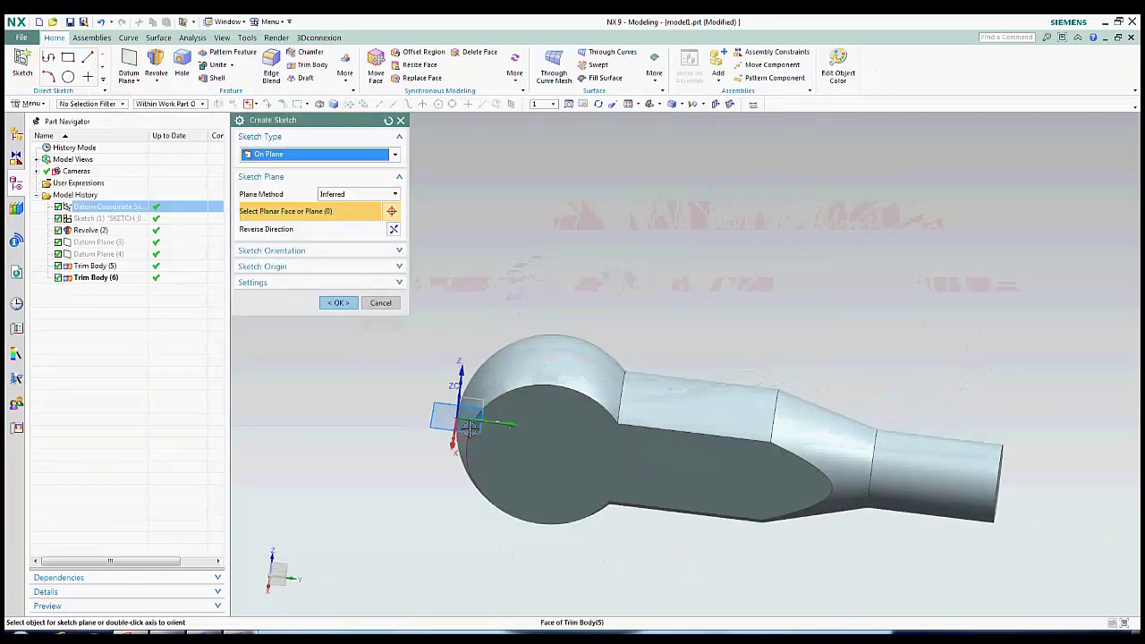
{"action": "left_click", "coordinate": [460, 416]}
{"action": "left_click", "coordinate": [349, 306]}
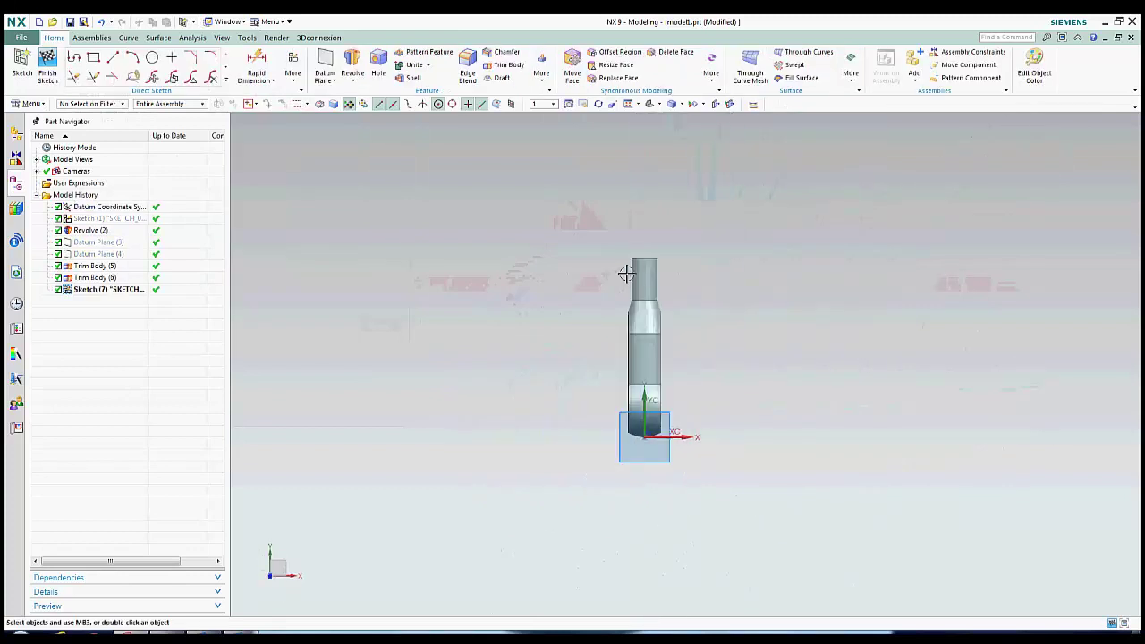
Sketch a 1.25 in wide by 1 in long rectangle from the corner of the narrow shank's free end, and finish the sketch
{"action": "scroll", "coordinate": [618, 216], "scroll_direction": "up", "scroll_amount": 1}
{"action": "left_click", "coordinate": [94, 57]}
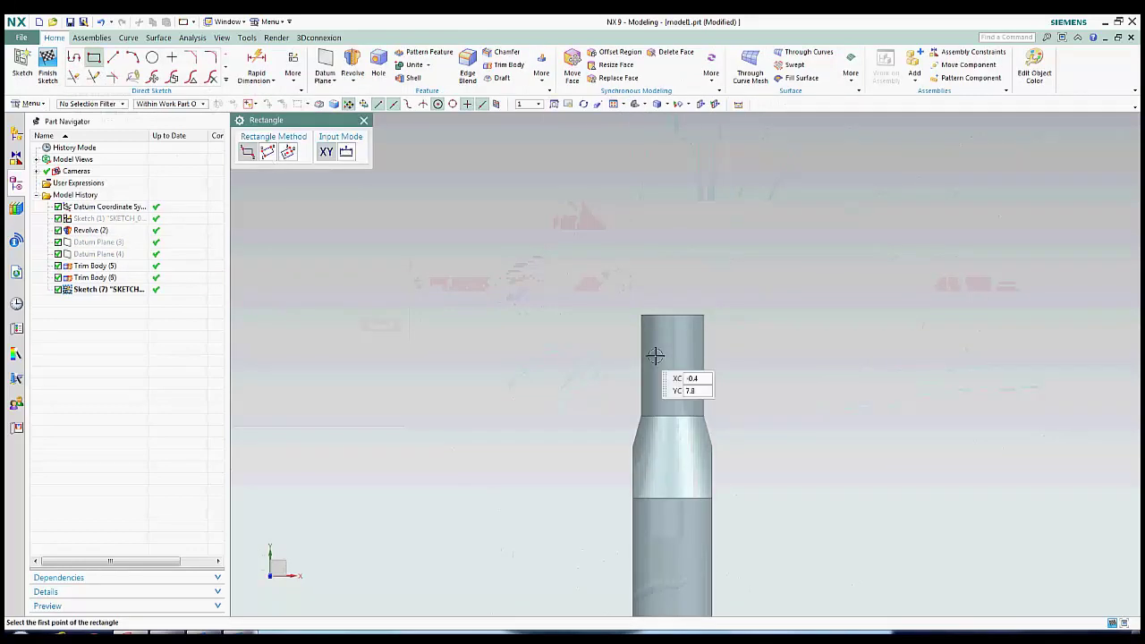
{"action": "left_click", "coordinate": [640, 314]}
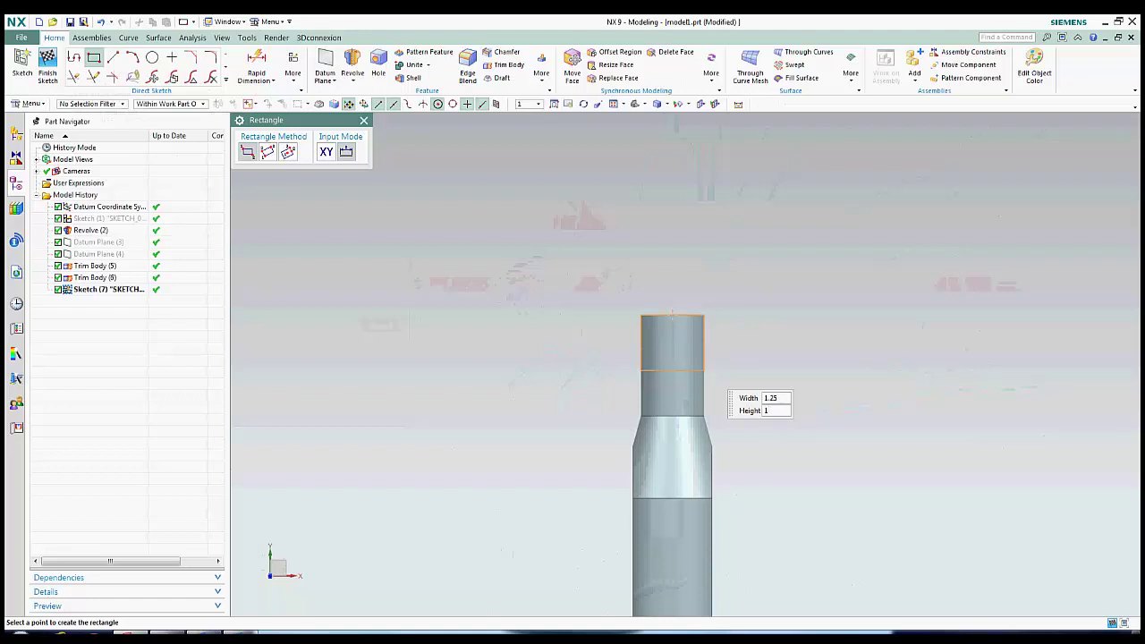
{"action": "left_click", "coordinate": [704, 365]}
{"action": "key", "text": "Escape"}
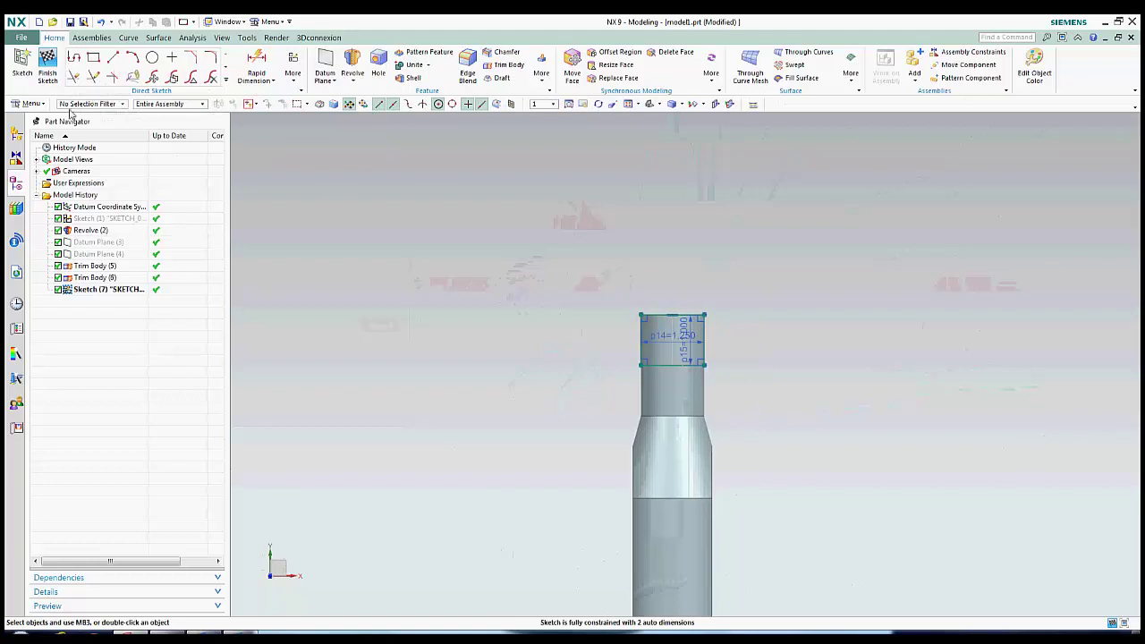
{"action": "left_click", "coordinate": [33, 79]}
Extrude the rectangle upward as a subtract cut, starting at 0.281 in and ending Through All
{"action": "mouse_move", "coordinate": [823, 527]}
{"action": "middle_mouse_down"}
{"action": "mouse_move", "coordinate": [924, 523]}
{"action": "mouse_move", "coordinate": [713, 309]}
{"action": "middle_mouse_up"}
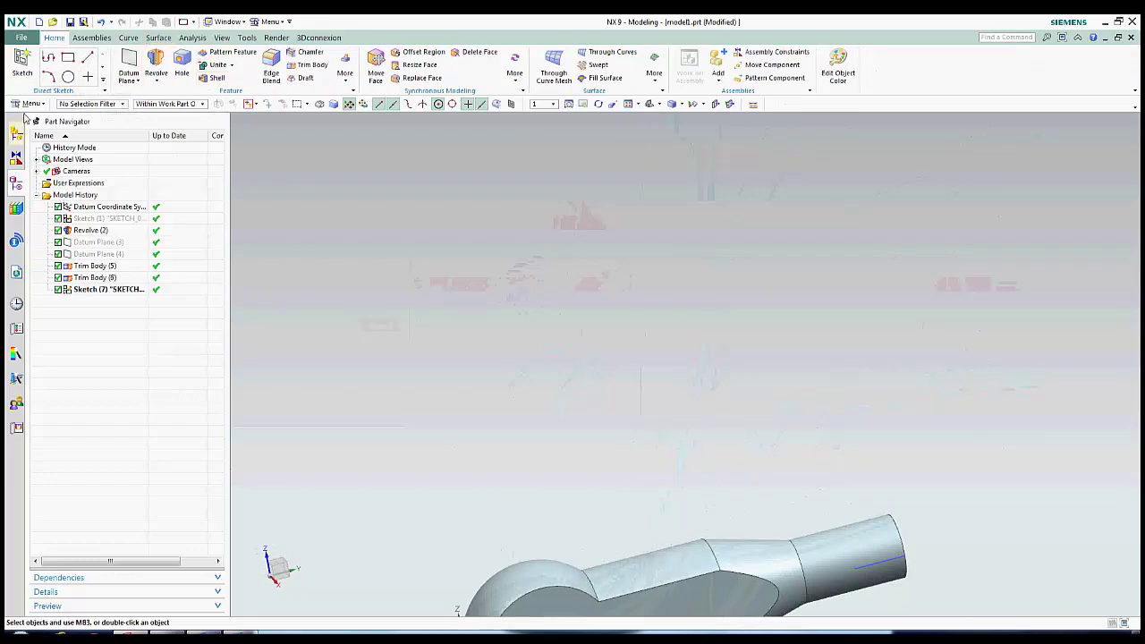
{"action": "left_click", "coordinate": [156, 80]}
{"action": "left_click", "coordinate": [162, 97]}
{"action": "mouse_move", "coordinate": [647, 525]}
{"action": "middle_mouse_down"}
{"action": "mouse_move", "coordinate": [841, 554]}
{"action": "mouse_move", "coordinate": [846, 545]}
{"action": "middle_mouse_up"}
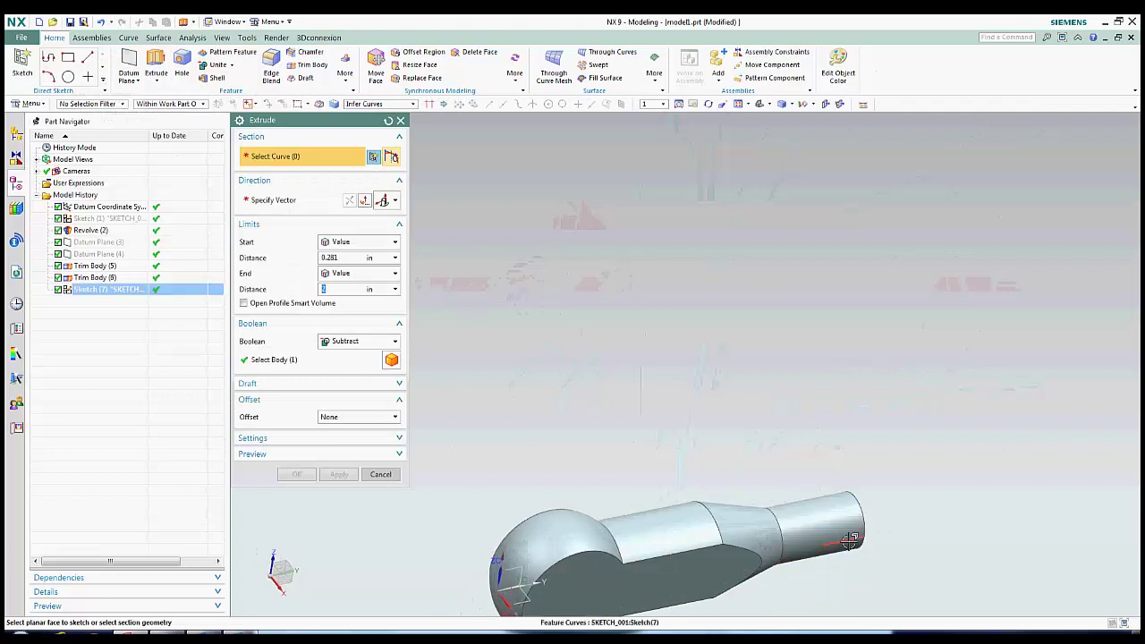
{"action": "left_click", "coordinate": [850, 542]}
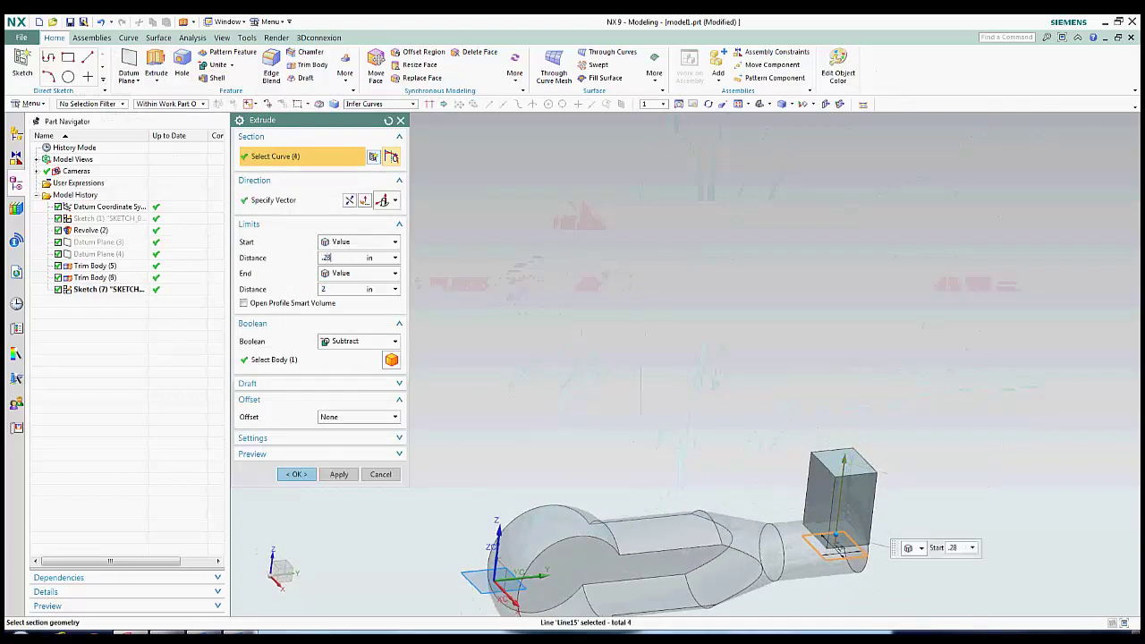
{"action": "left_click_drag", "start_coordinate": [333, 257], "coordinate": [301, 265]}
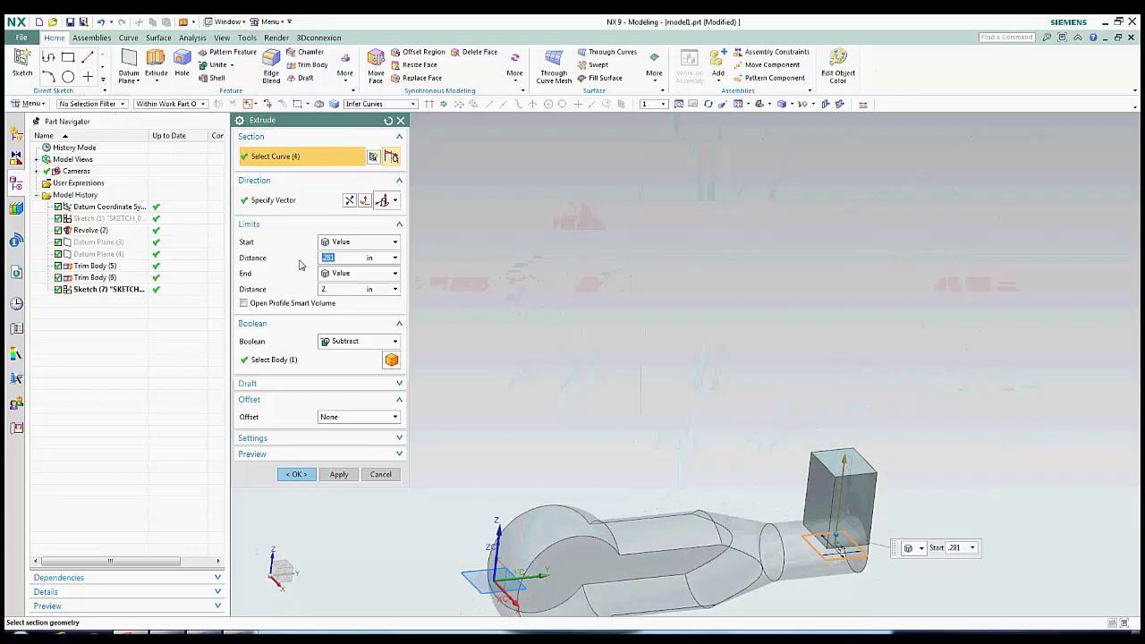
{"action": "left_click", "coordinate": [353, 272]}
{"action": "left_click", "coordinate": [365, 349]}
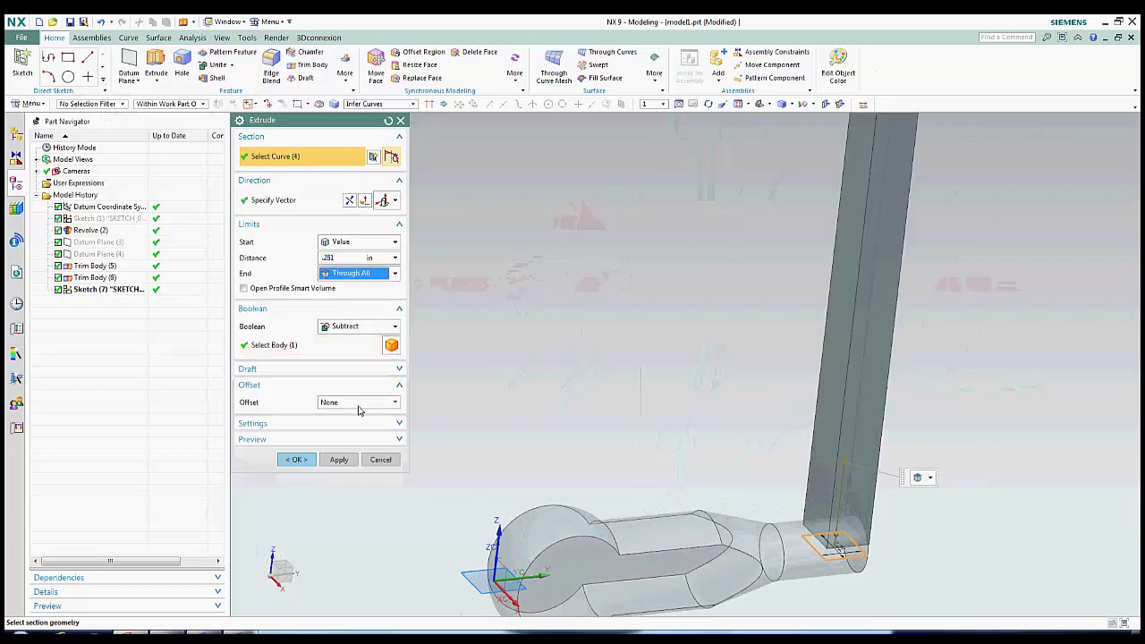
{"action": "left_click", "coordinate": [339, 460]}
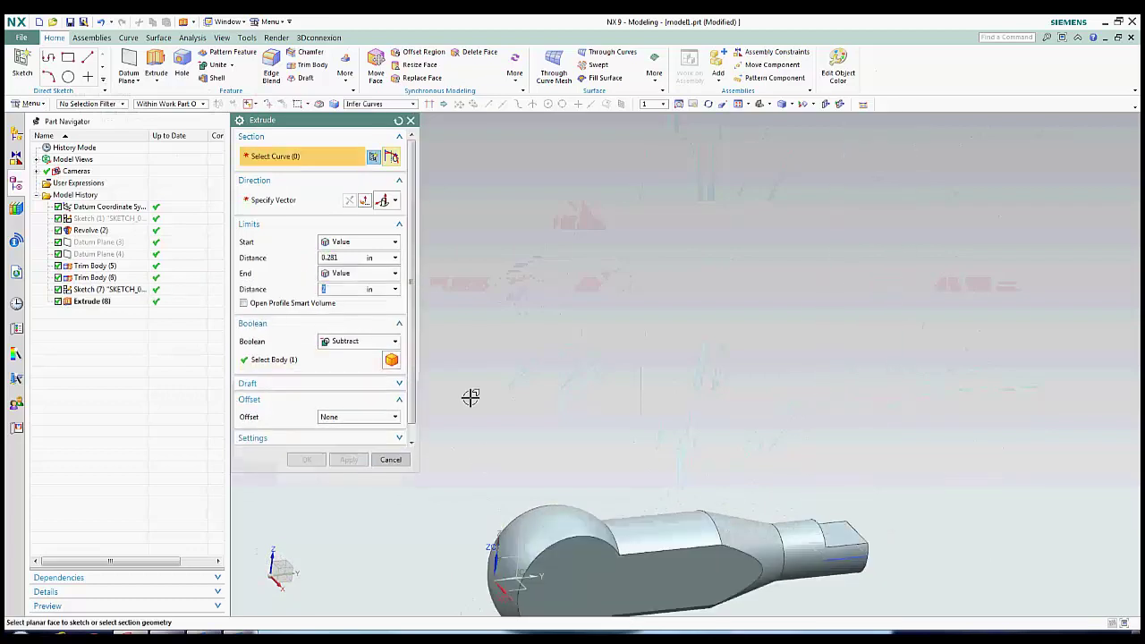
Extrude the same rectangle in the reversed direction as a subtract cut from 0.281 in Through All
{"action": "left_click", "coordinate": [827, 568]}
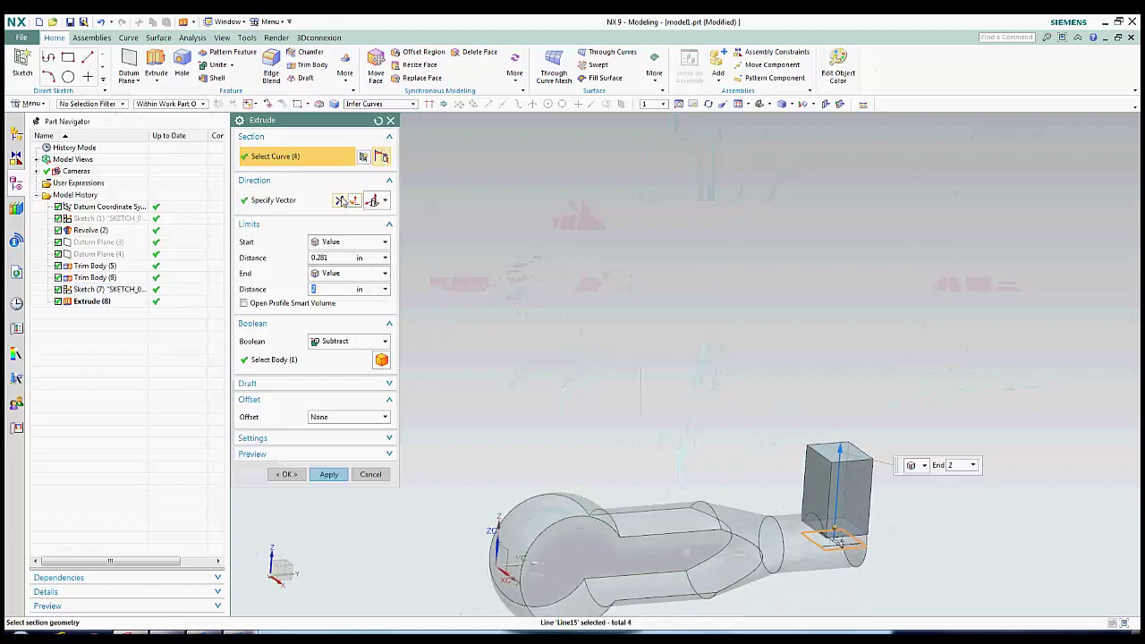
{"action": "left_click", "coordinate": [339, 199]}
{"action": "left_click", "coordinate": [348, 273]}
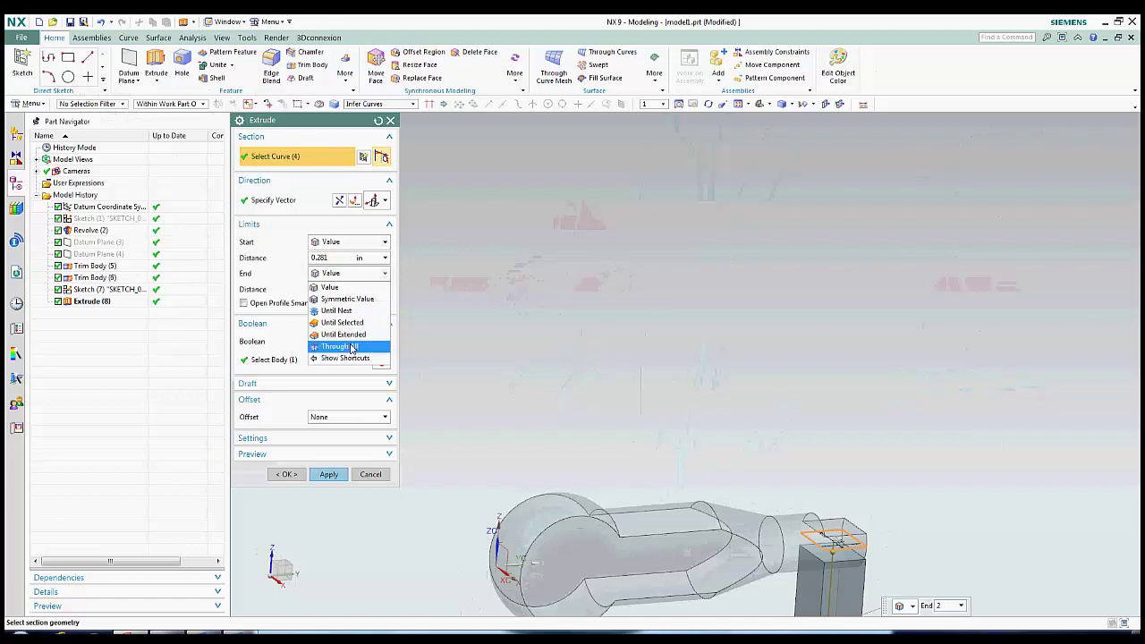
{"action": "left_click", "coordinate": [353, 347]}
{"action": "left_click", "coordinate": [297, 459]}
Cut a simple 1.125 in diameter hole through the body, centred on the round flat of the ball end
{"action": "scroll", "coordinate": [825, 563], "scroll_direction": "up", "scroll_amount": 1}
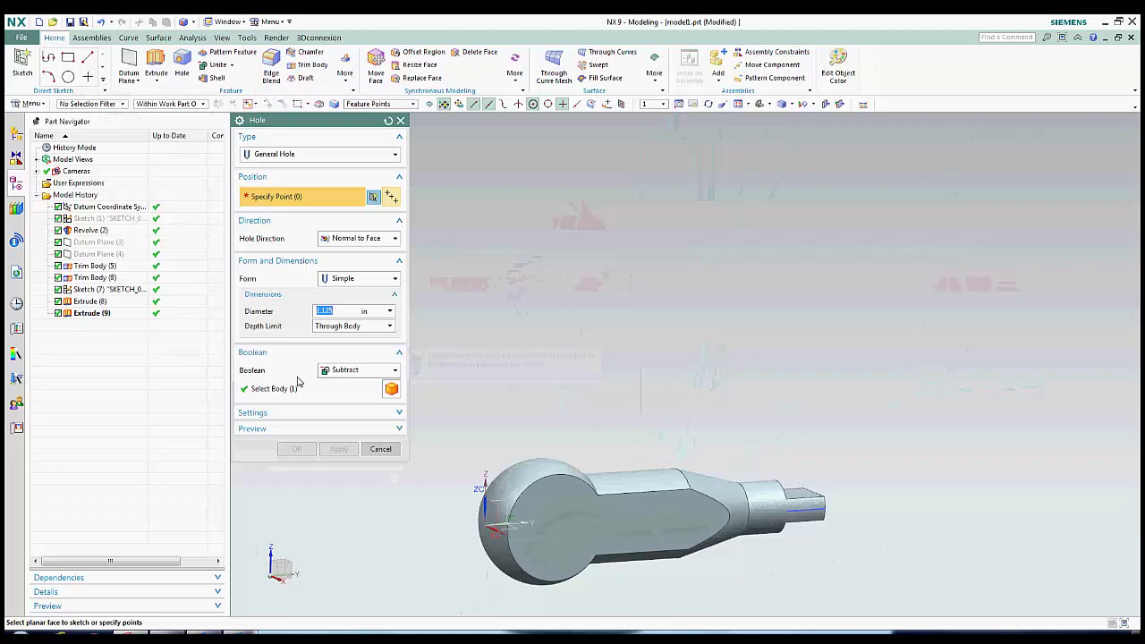
{"action": "scroll", "coordinate": [514, 393], "scroll_direction": "up", "scroll_amount": 4}
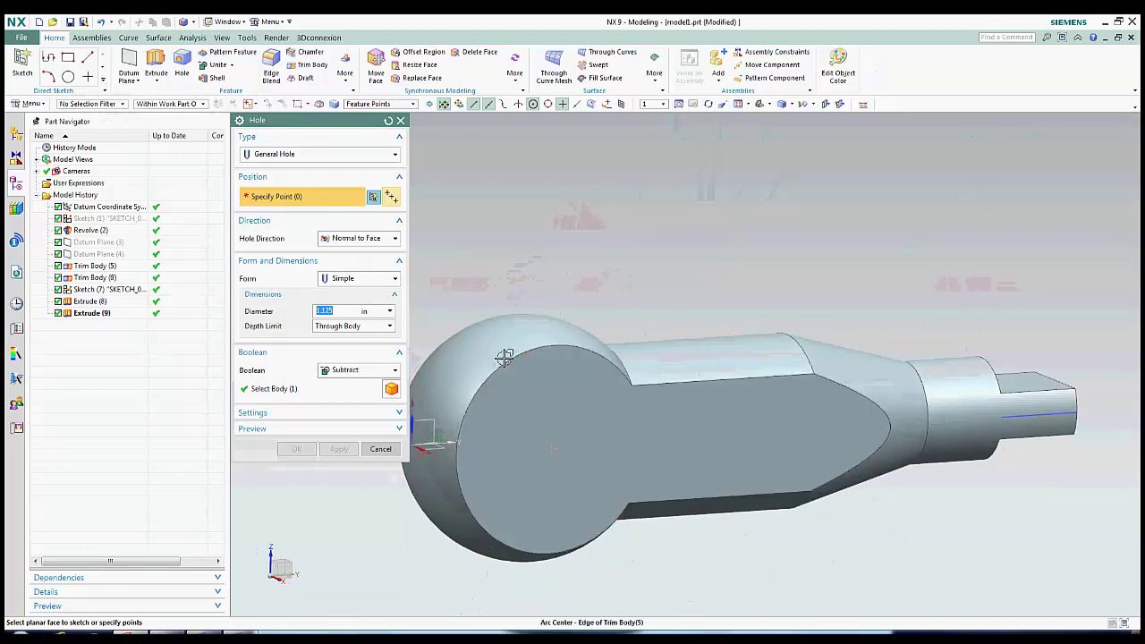
{"action": "left_click", "coordinate": [511, 359]}
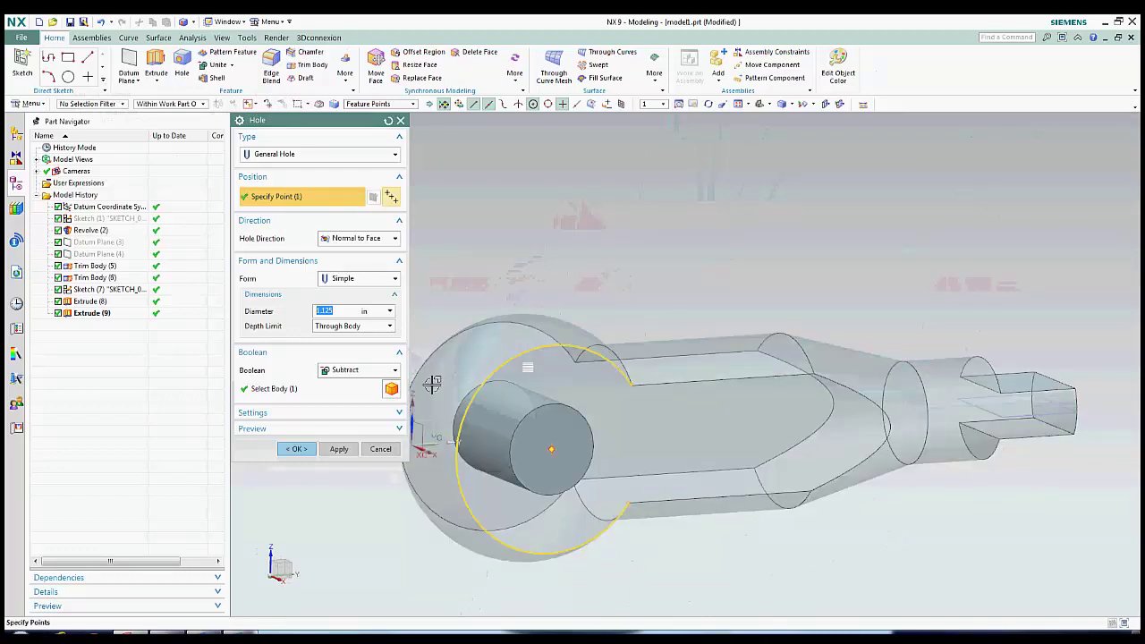
{"action": "left_click", "coordinate": [338, 449]}
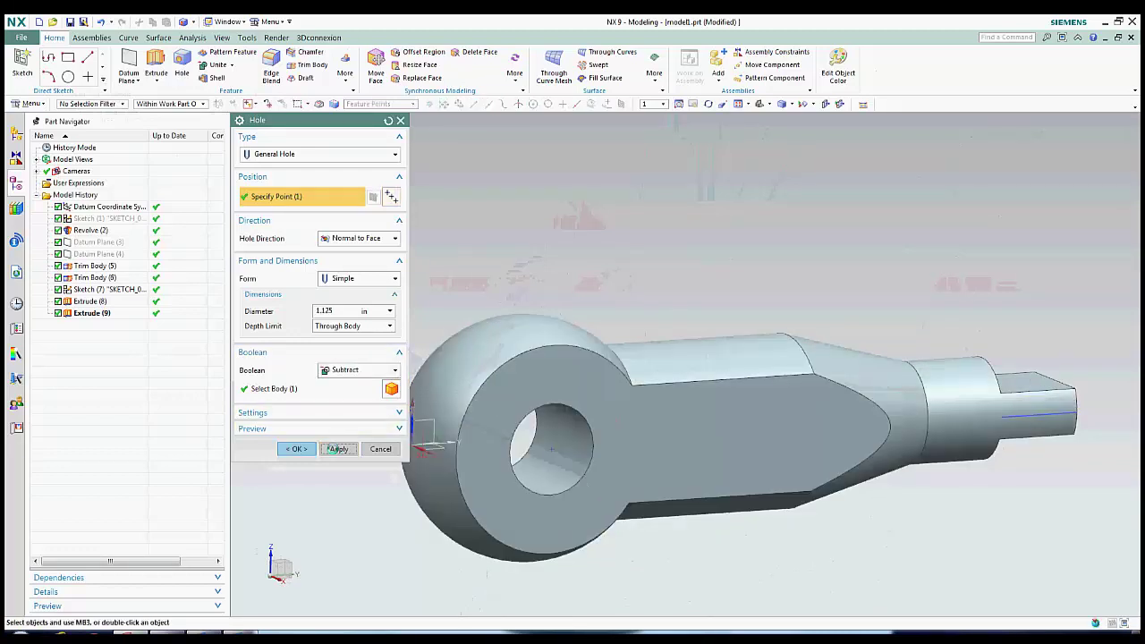
Start a hole-position sketch on the flat face of the tang and place its point near the face's centre
{"action": "middle_click_drag", "start_coordinate": [788, 479], "coordinate": [954, 391]}
{"action": "left_click", "coordinate": [366, 198]}
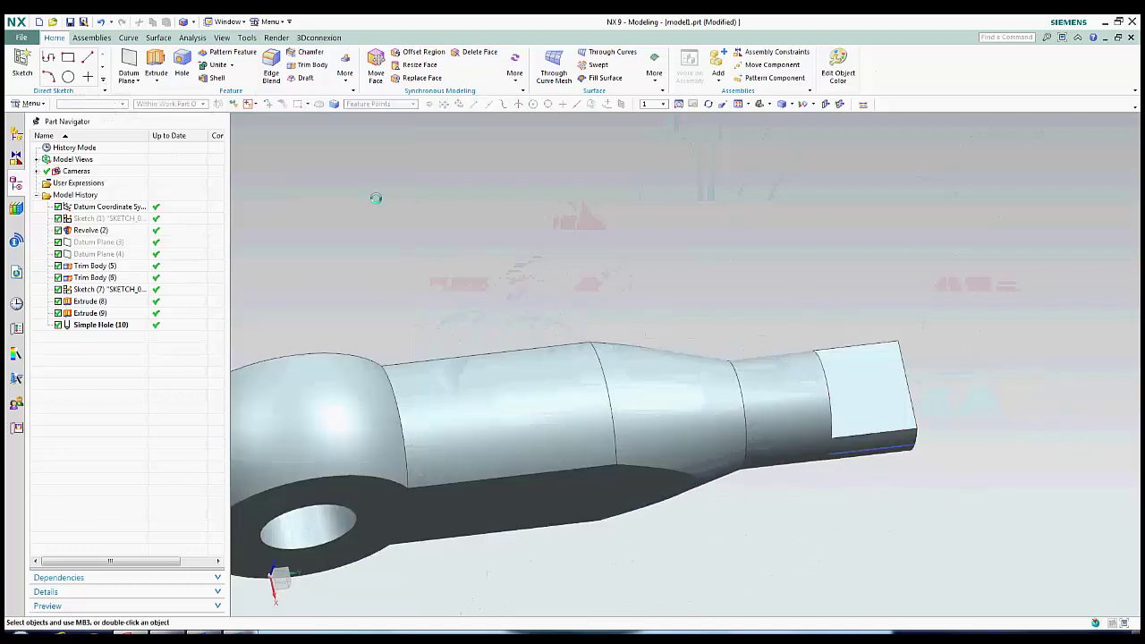
{"action": "left_click", "coordinate": [866, 373]}
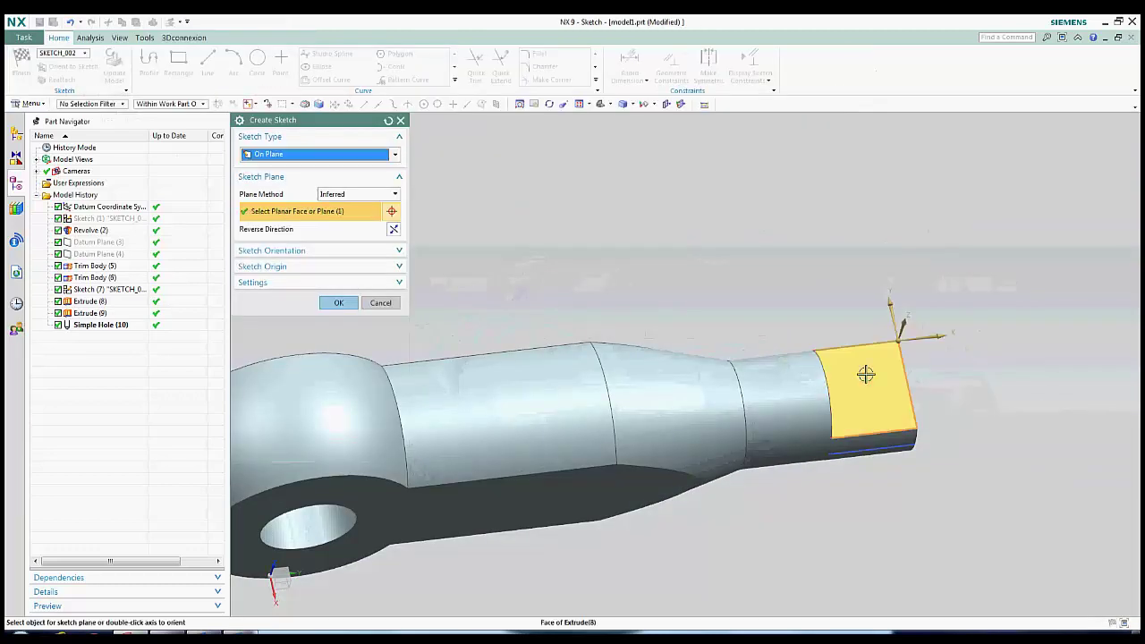
{"action": "left_click", "coordinate": [339, 302]}
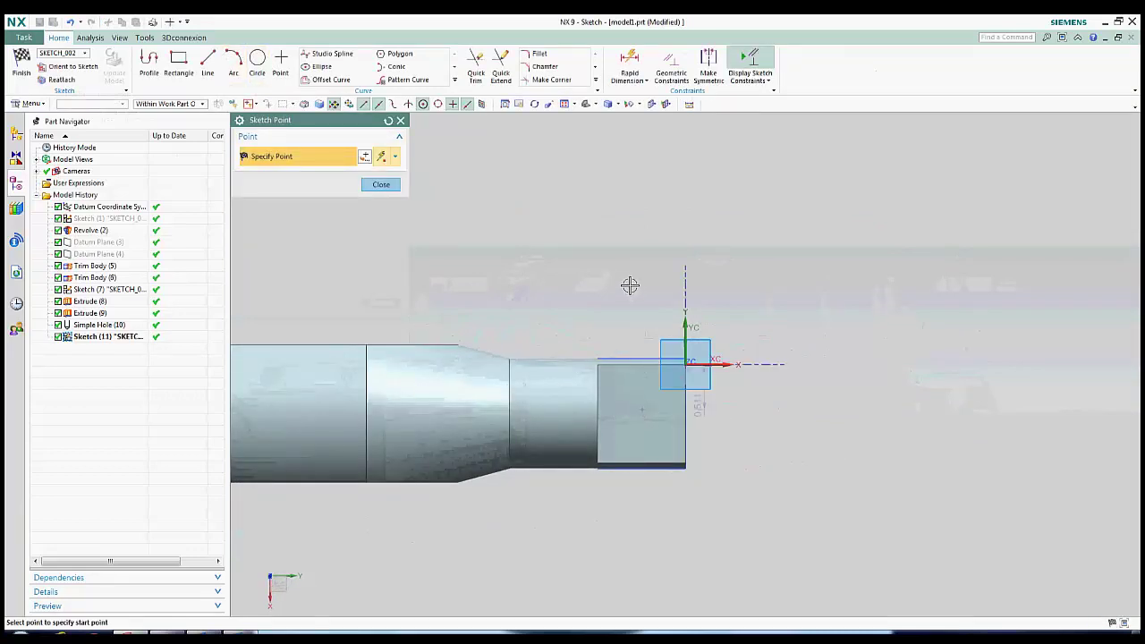
{"action": "left_click", "coordinate": [642, 409]}
{"action": "scroll", "coordinate": [647, 350], "scroll_direction": "up", "scroll_amount": 2}
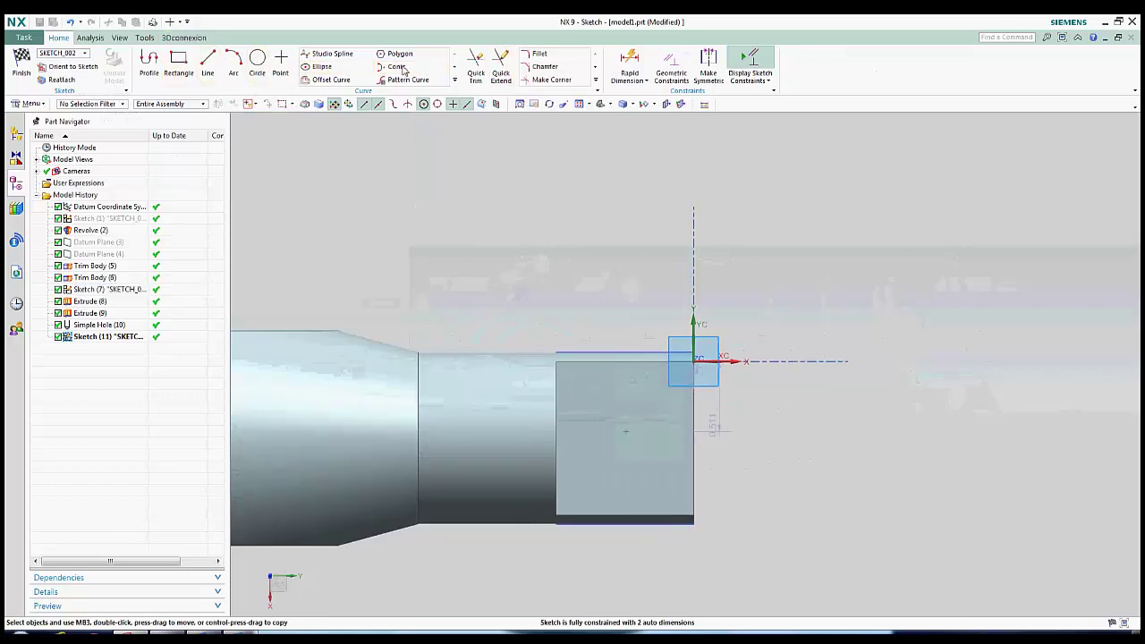
Dimension the hole point 0.5 in from the tang's shoulder edge along the part's length
{"action": "left_click", "coordinate": [630, 63]}
{"action": "left_click", "coordinate": [630, 427]}
{"action": "left_click", "coordinate": [557, 414]}
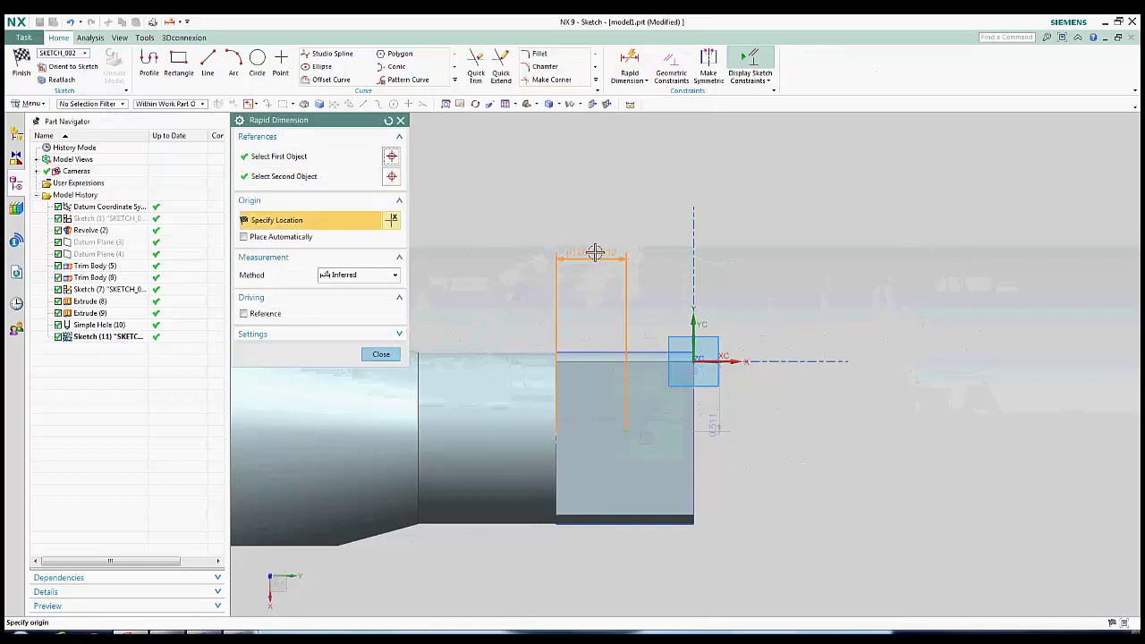
{"action": "left_click", "coordinate": [595, 252]}
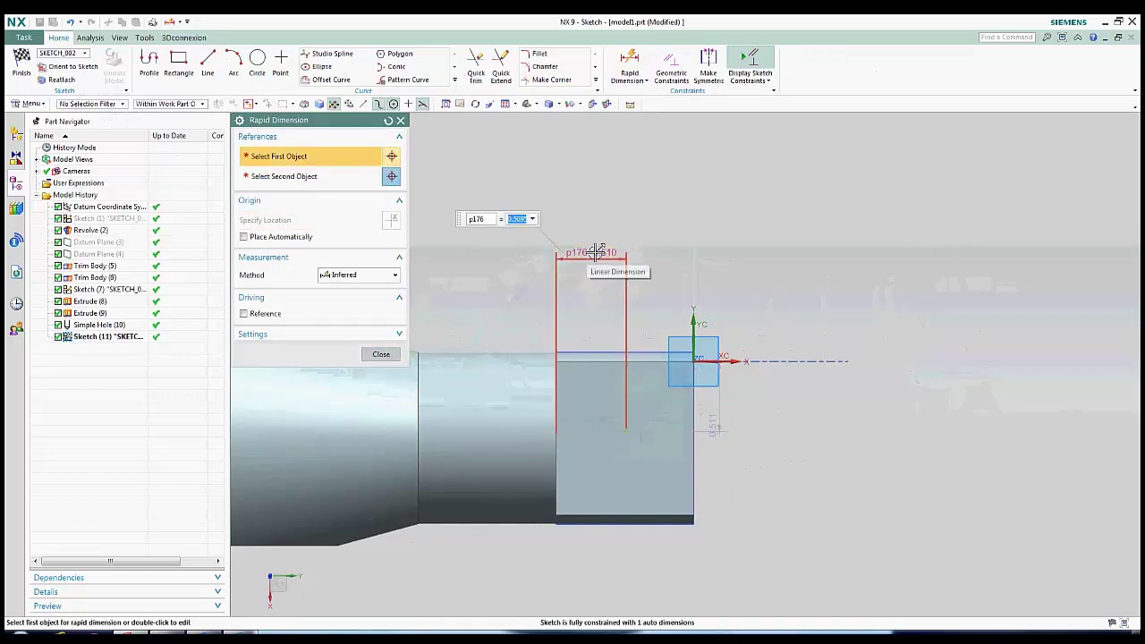
{"action": "type", "text": ".5"}
{"action": "key", "text": "Return"}
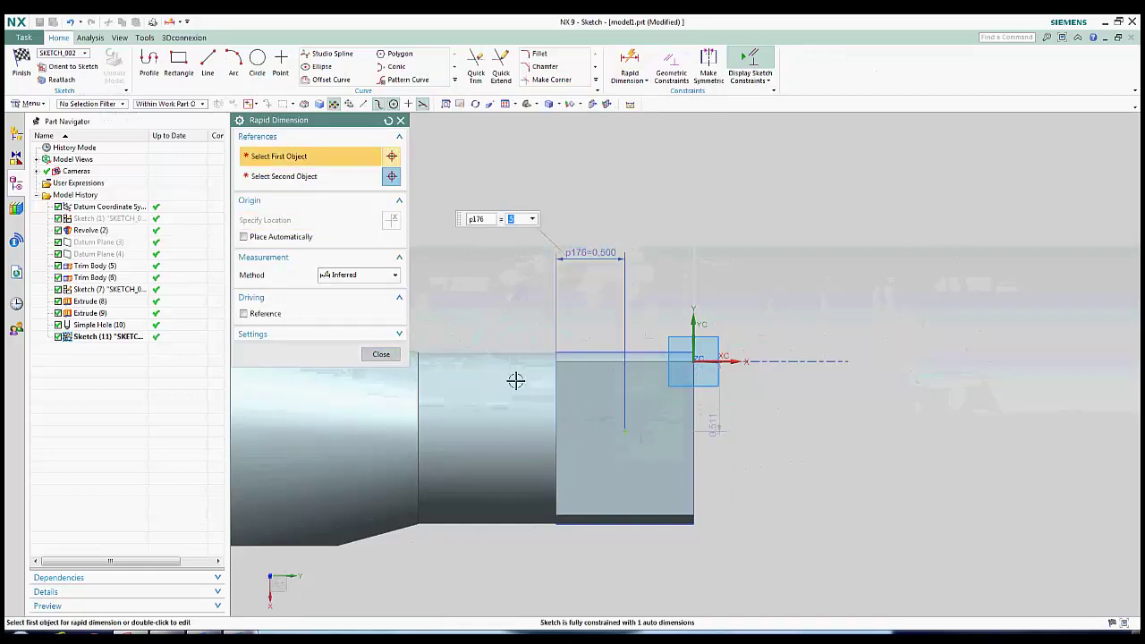
Dimension the hole point 0.625 in from the tang's long outer edge
{"action": "left_click", "coordinate": [646, 353]}
{"action": "left_click", "coordinate": [625, 428]}
{"action": "left_click", "coordinate": [863, 386]}
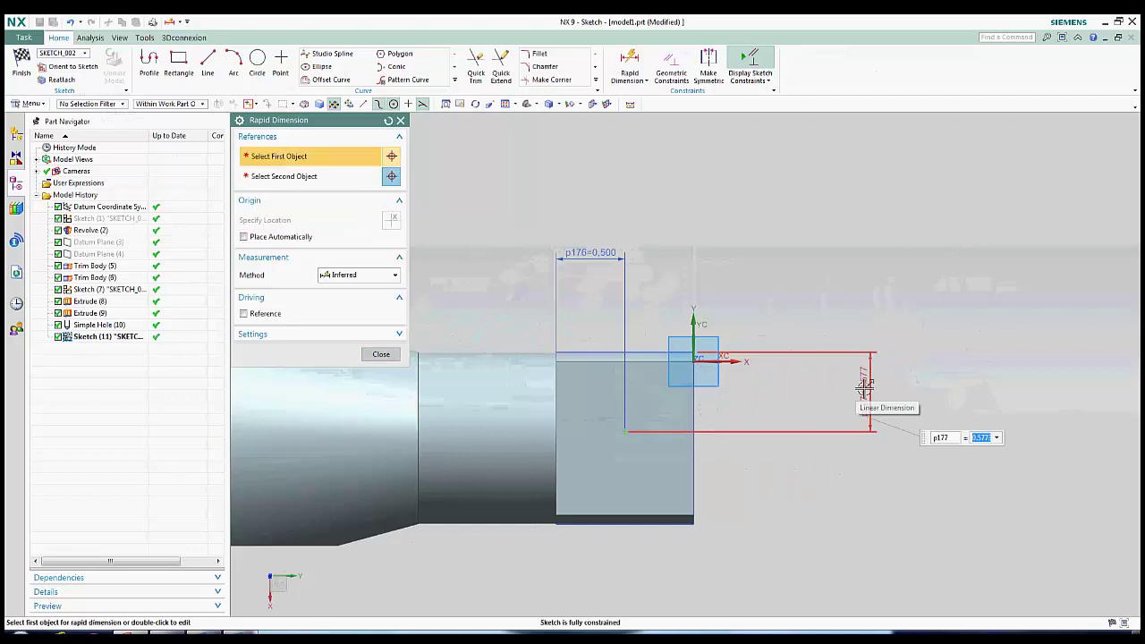
{"action": "type", "text": ".625"}
{"action": "key", "text": "Return"}
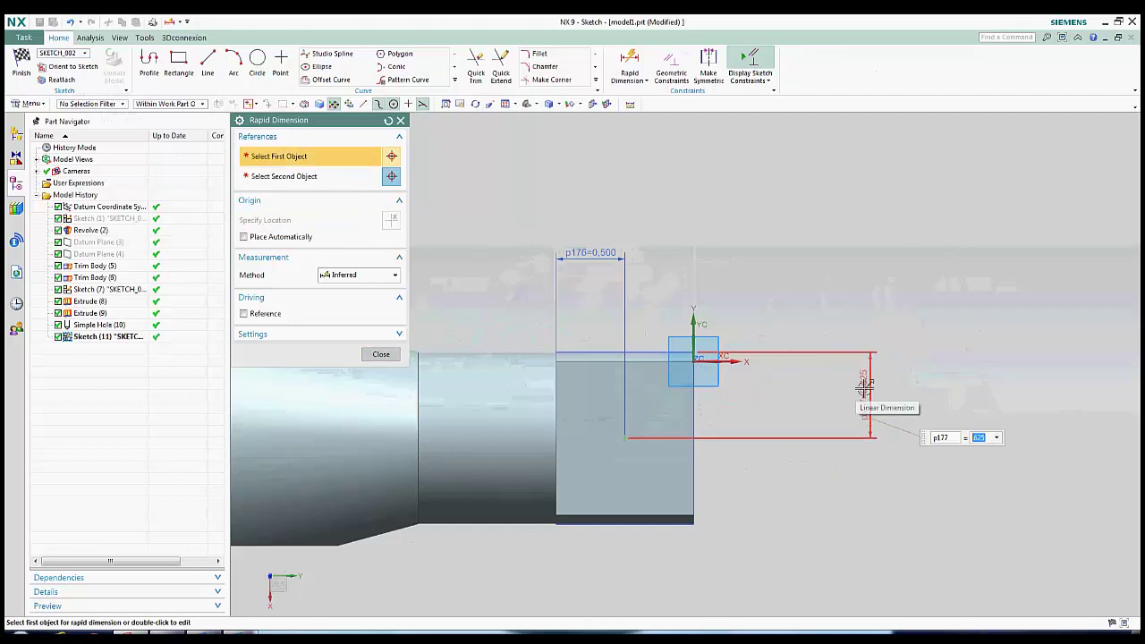
{"action": "middle_click", "coordinate": [876, 300]}
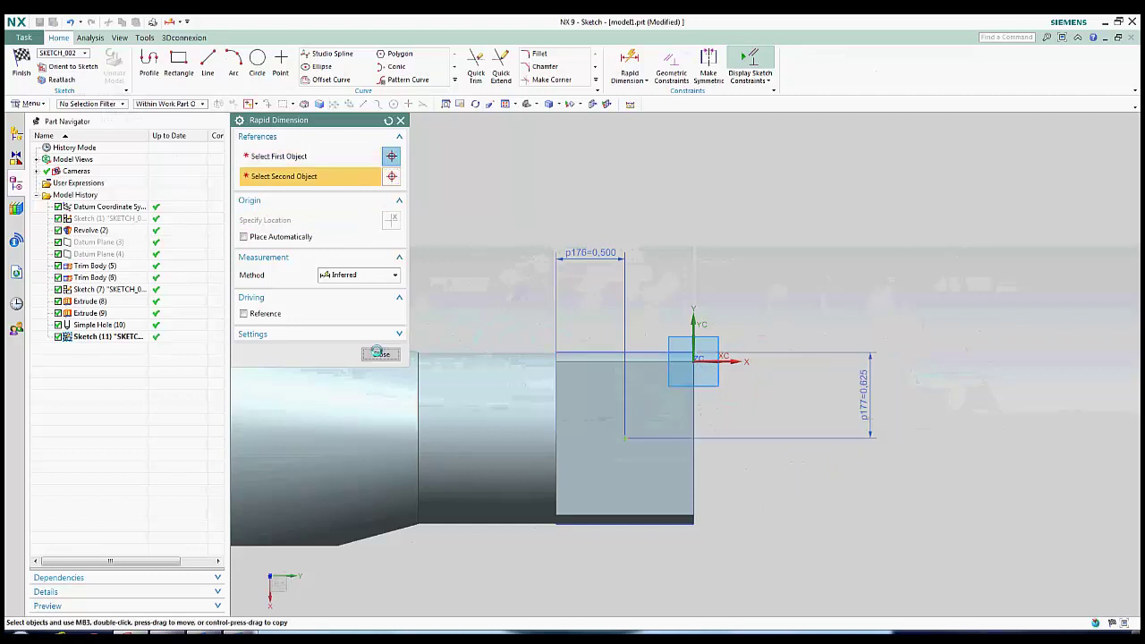
{"action": "left_click", "coordinate": [381, 354]}
Finish the position sketch and cut a simple 0.5 in diameter subtract hole through the tang
{"action": "left_click", "coordinate": [21, 65]}
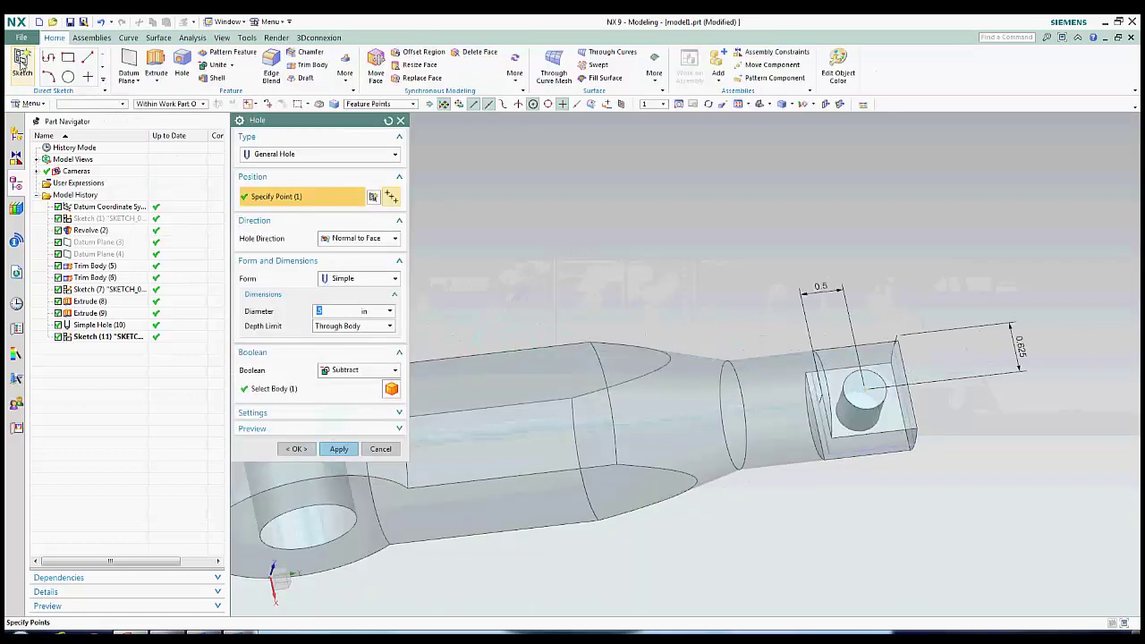
{"action": "left_click", "coordinate": [301, 450]}
{"action": "key", "text": "Home"}
Hide the tang's rectangle sketch and the datum coordinate system
{"action": "middle_click_drag", "start_coordinate": [388, 422], "coordinate": [777, 459]}
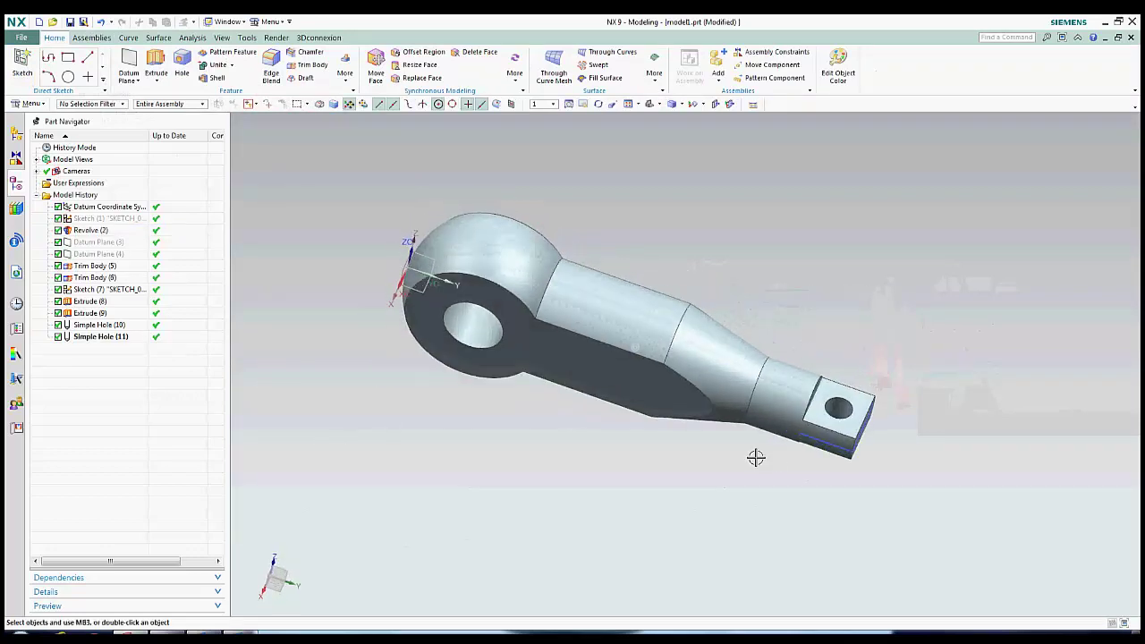
{"action": "right_click", "coordinate": [815, 442]}
{"action": "left_click", "coordinate": [855, 175]}
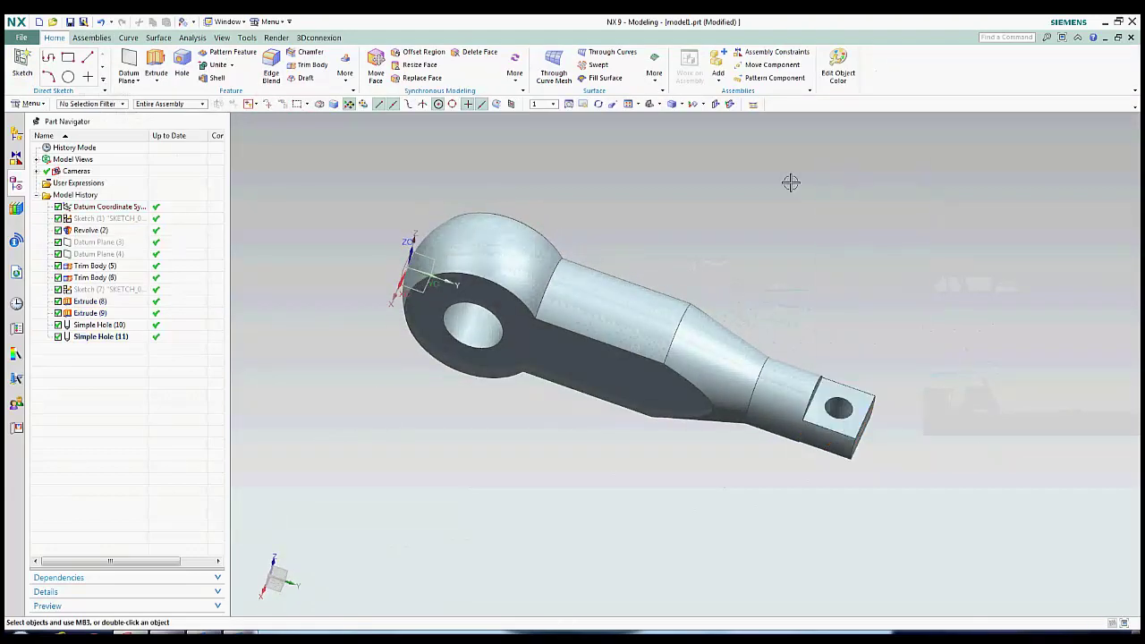
{"action": "right_click", "coordinate": [407, 249]}
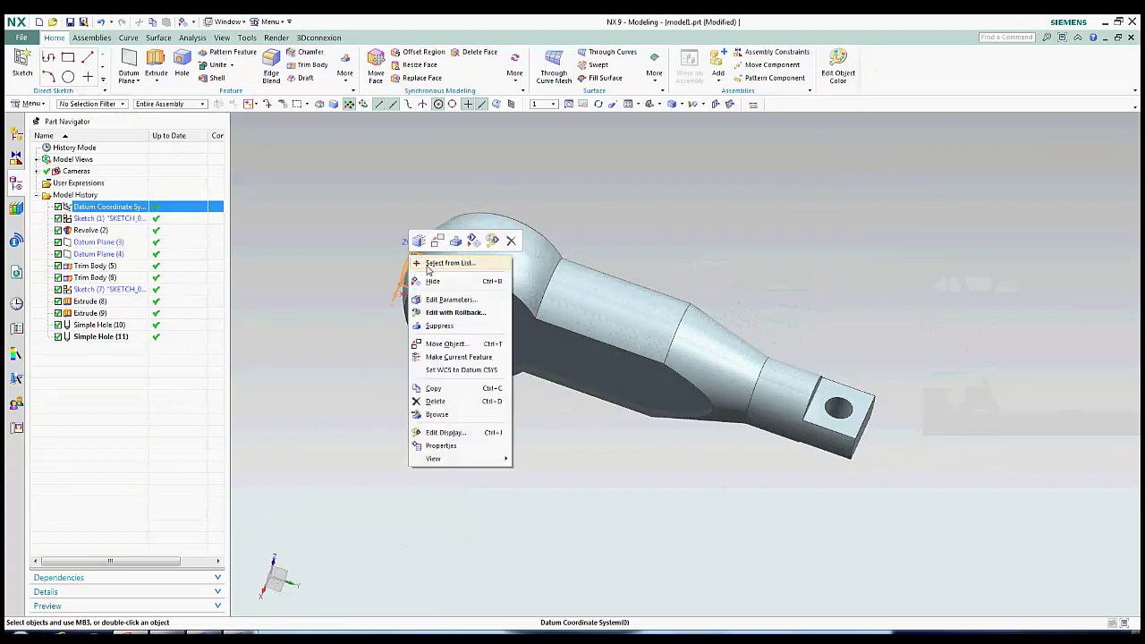
{"action": "left_click", "coordinate": [431, 283]}
{"action": "scroll", "coordinate": [543, 304], "scroll_direction": "up", "scroll_amount": 3}
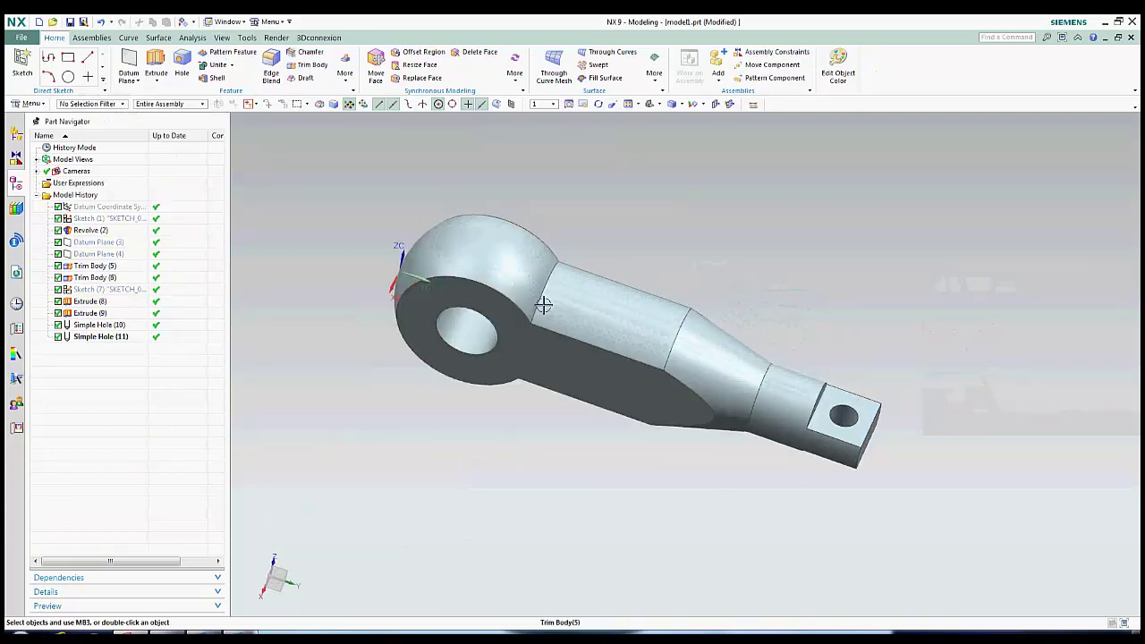
{"action": "left_click", "coordinate": [639, 324]}
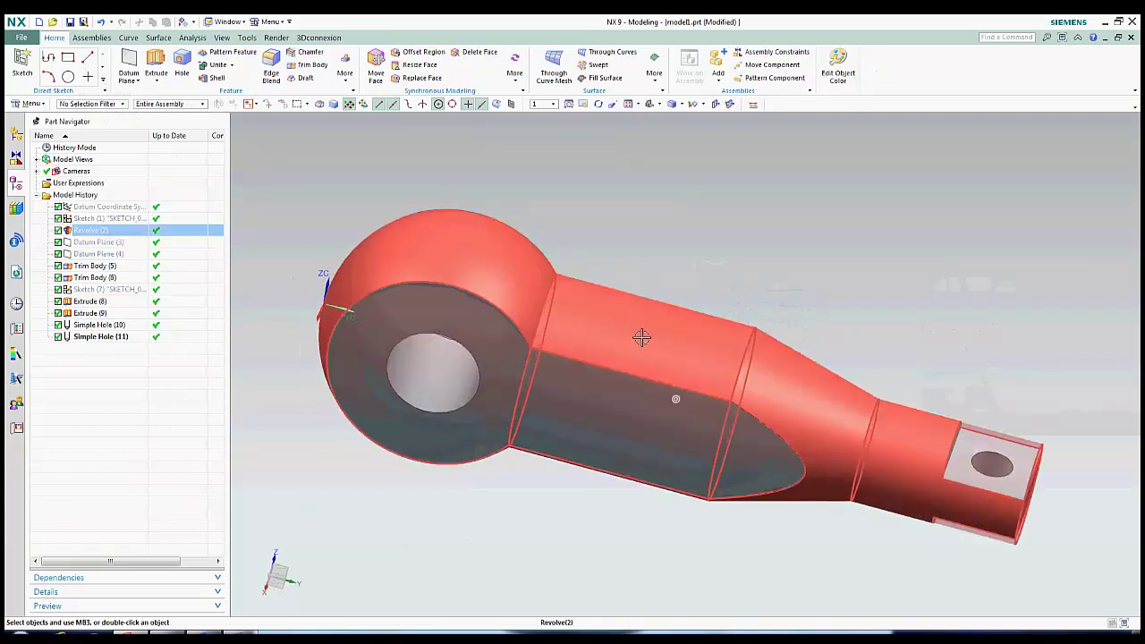
{"action": "key", "text": "Escape"}
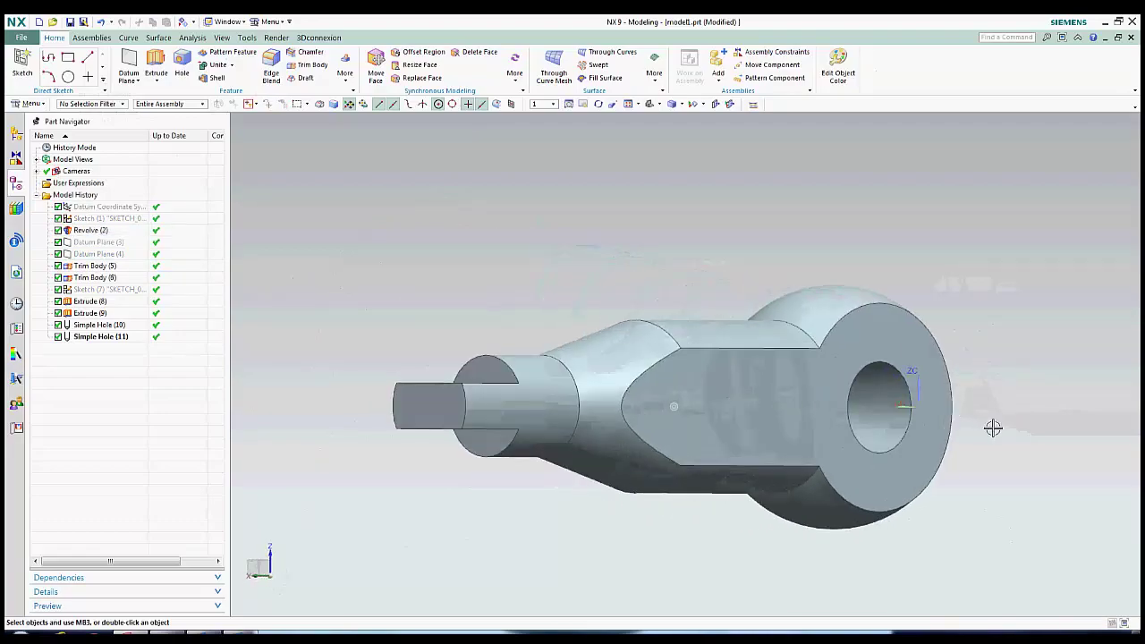